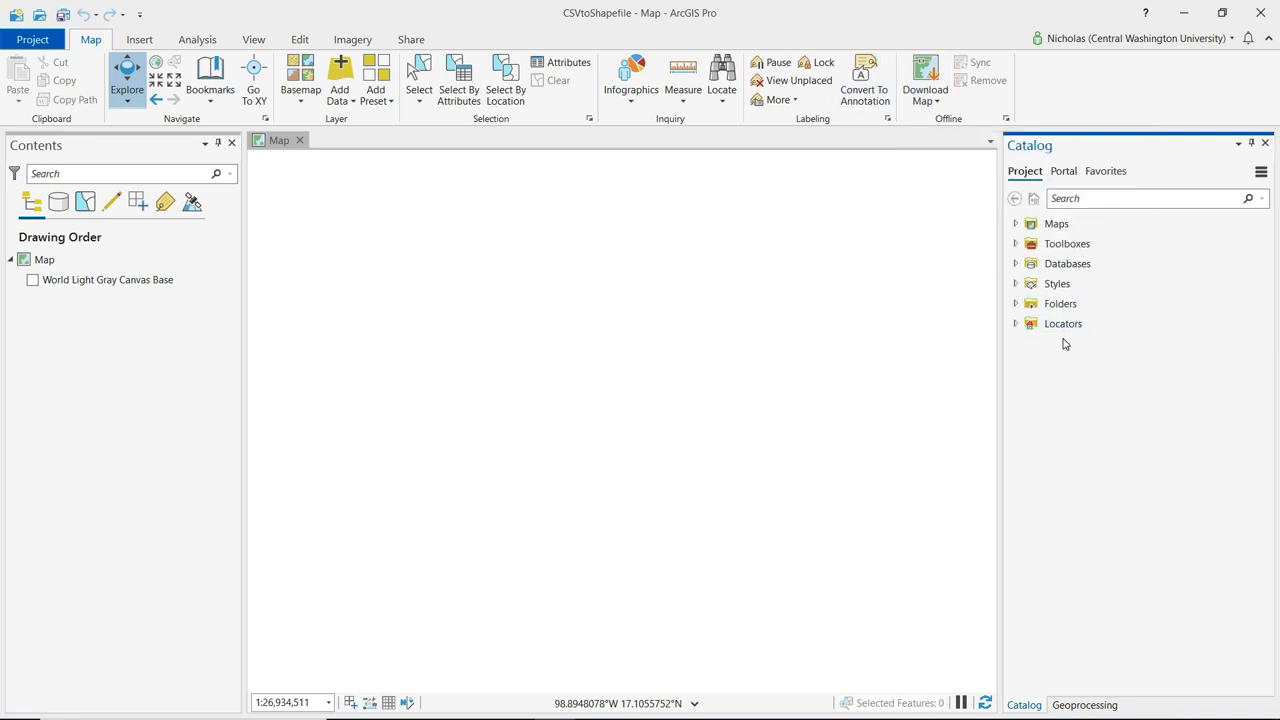
Launch the Table To Table tool from CSVtoShapefile.gdb's Import menu in Catalog.
{"action": "left_click", "coordinate": [1016, 264]}
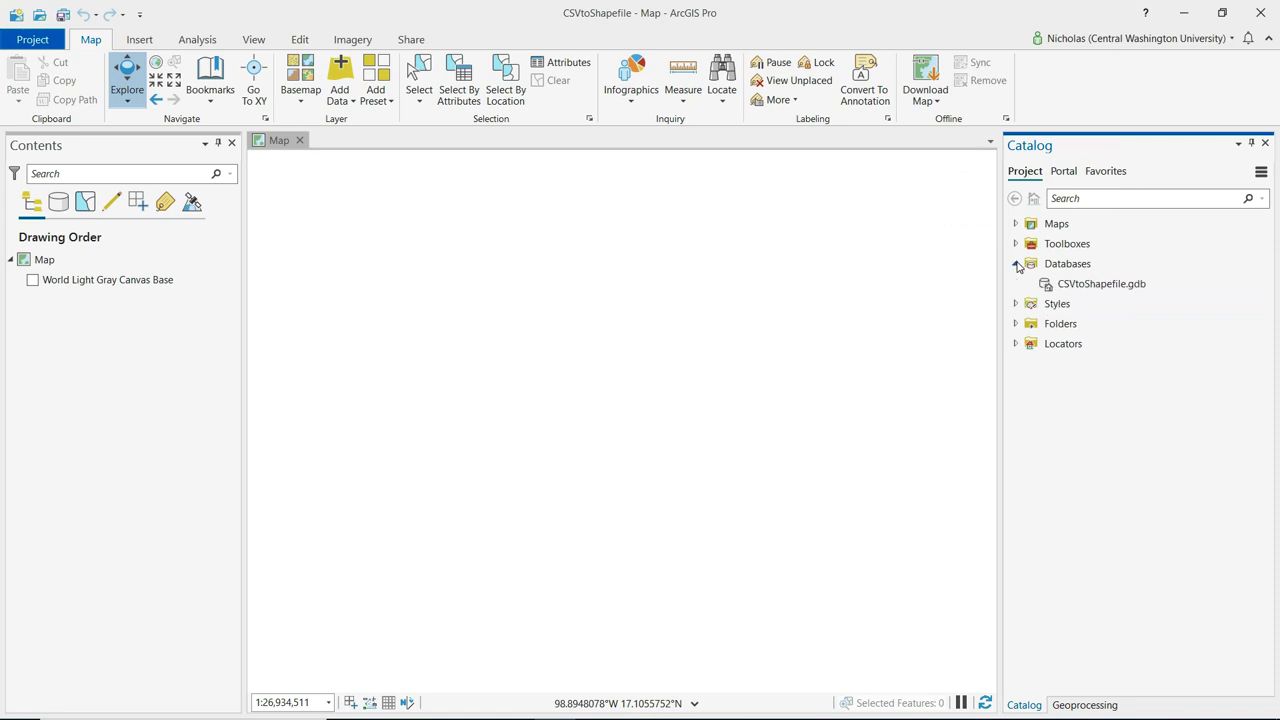
{"action": "left_click", "coordinate": [1052, 284]}
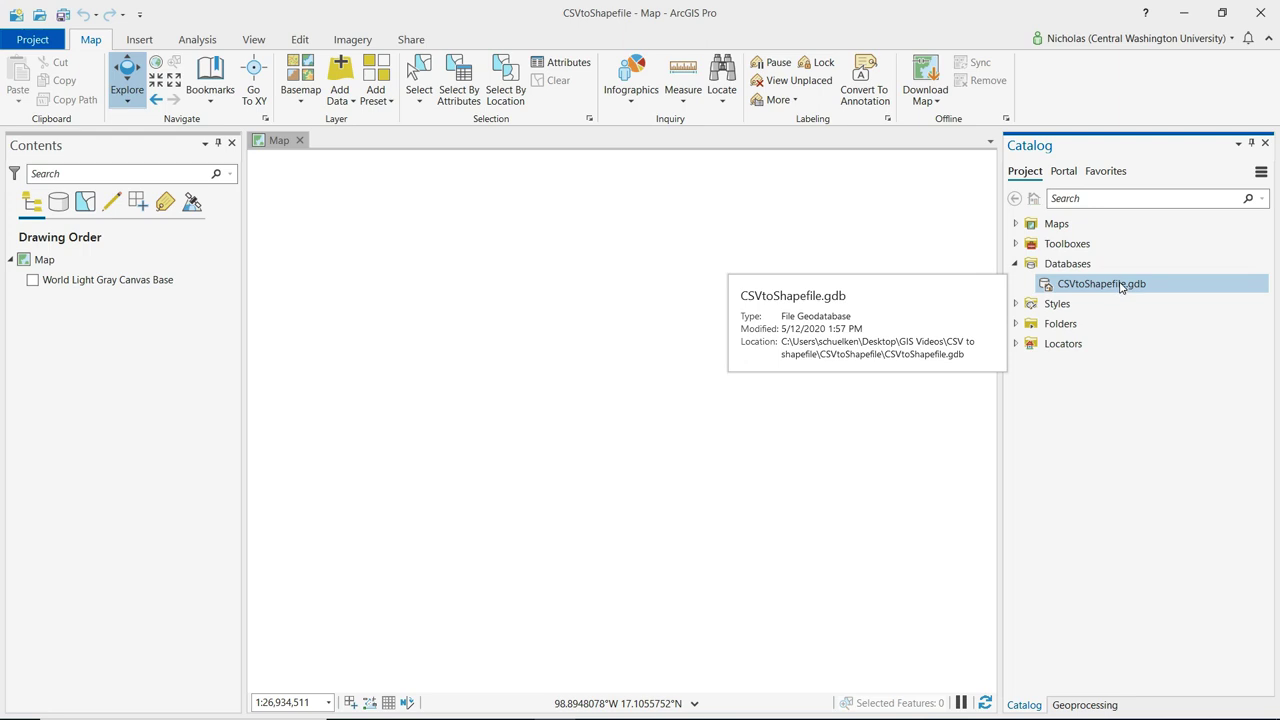
{"action": "right_click", "coordinate": [1122, 286]}
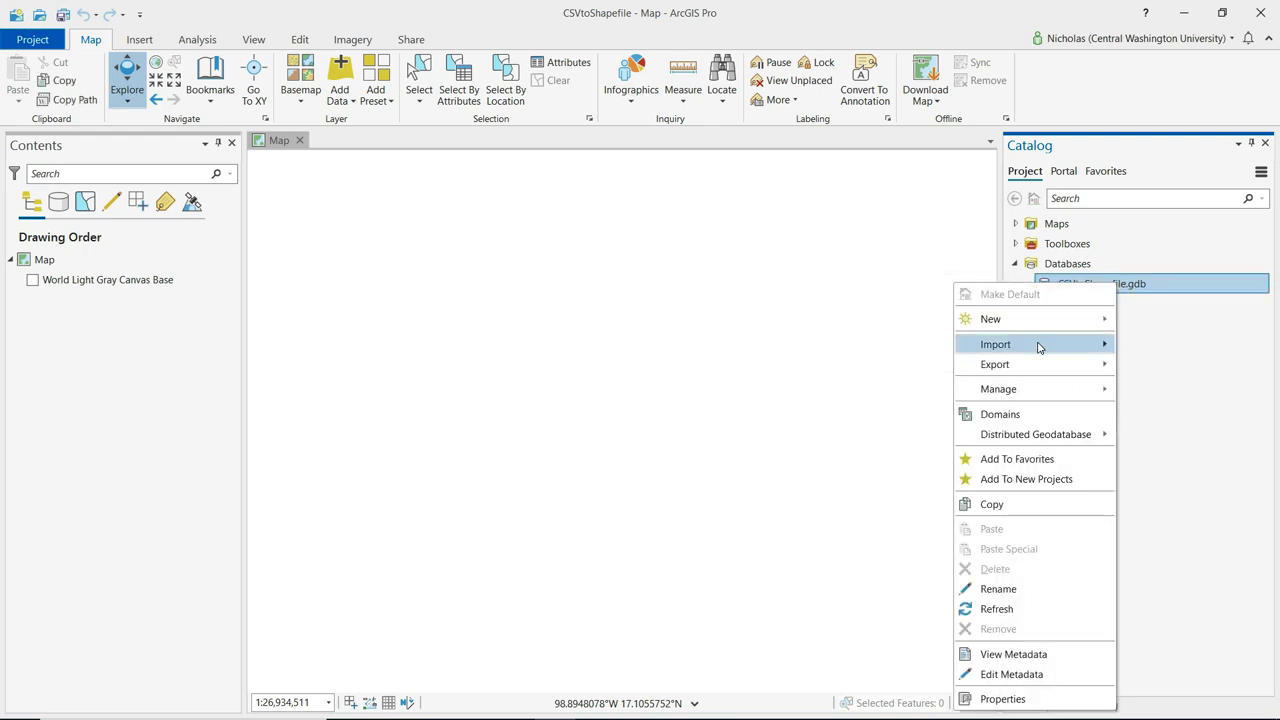
{"action": "mouse_move", "coordinate": [1038, 347]}
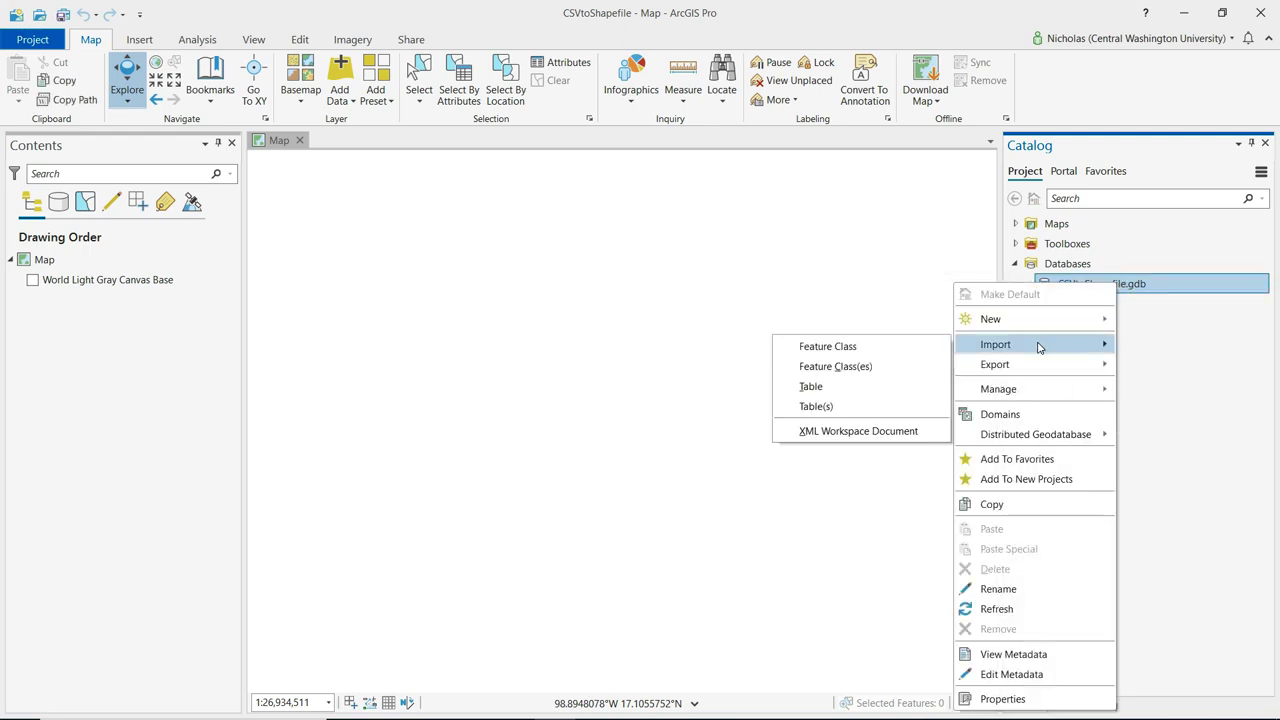
{"action": "left_click", "coordinate": [823, 391]}
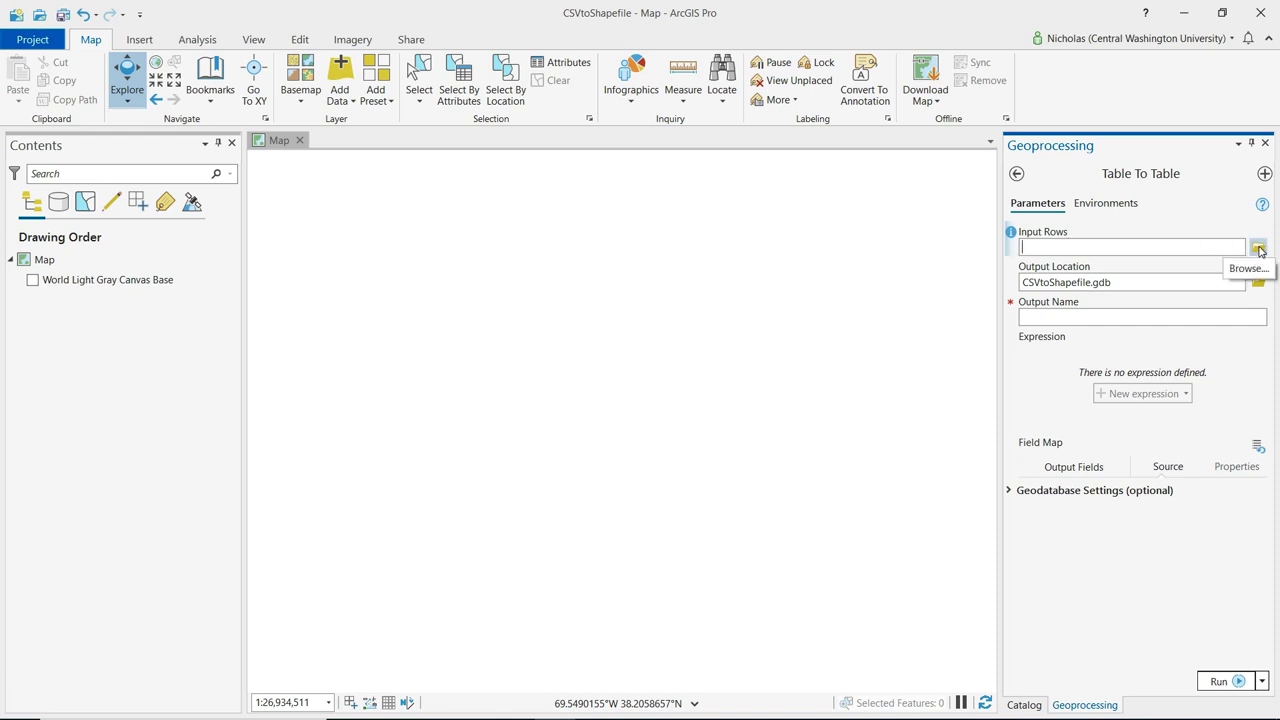
Set the StormEvents locations CSV as the Input Rows.
{"action": "left_click", "coordinate": [1259, 250]}
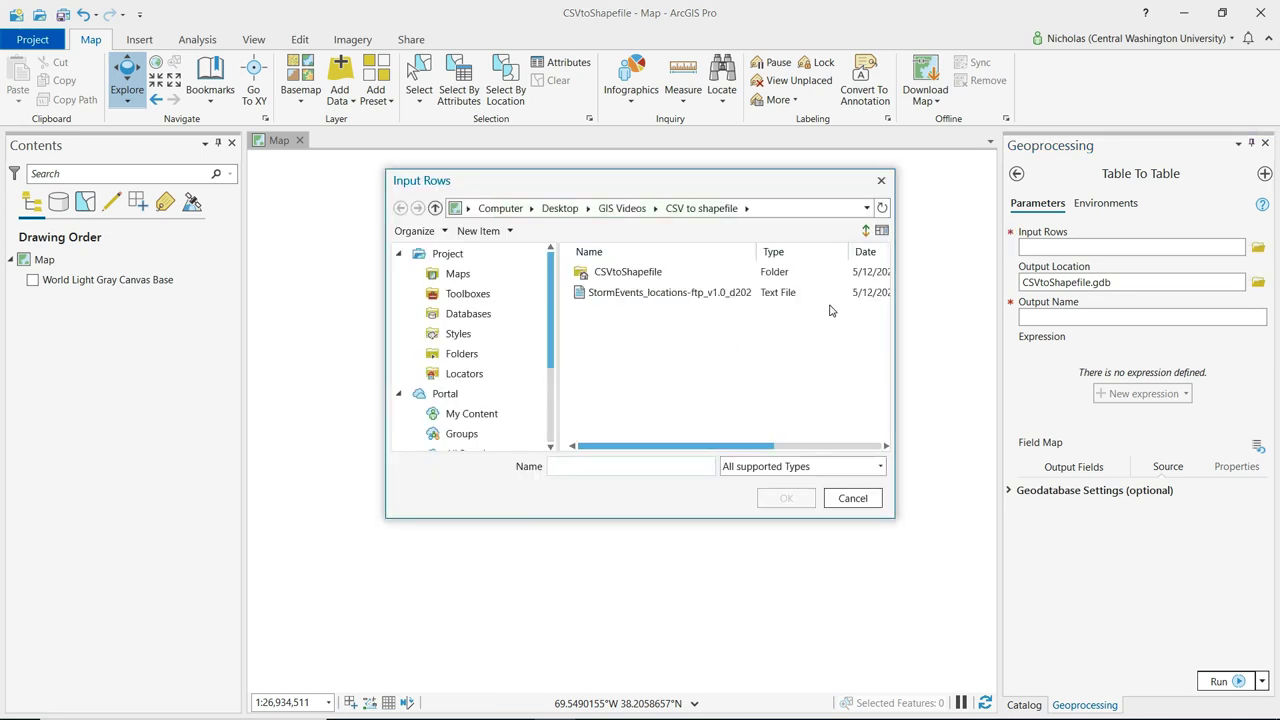
{"action": "left_click", "coordinate": [720, 296]}
{"action": "left_click", "coordinate": [662, 298]}
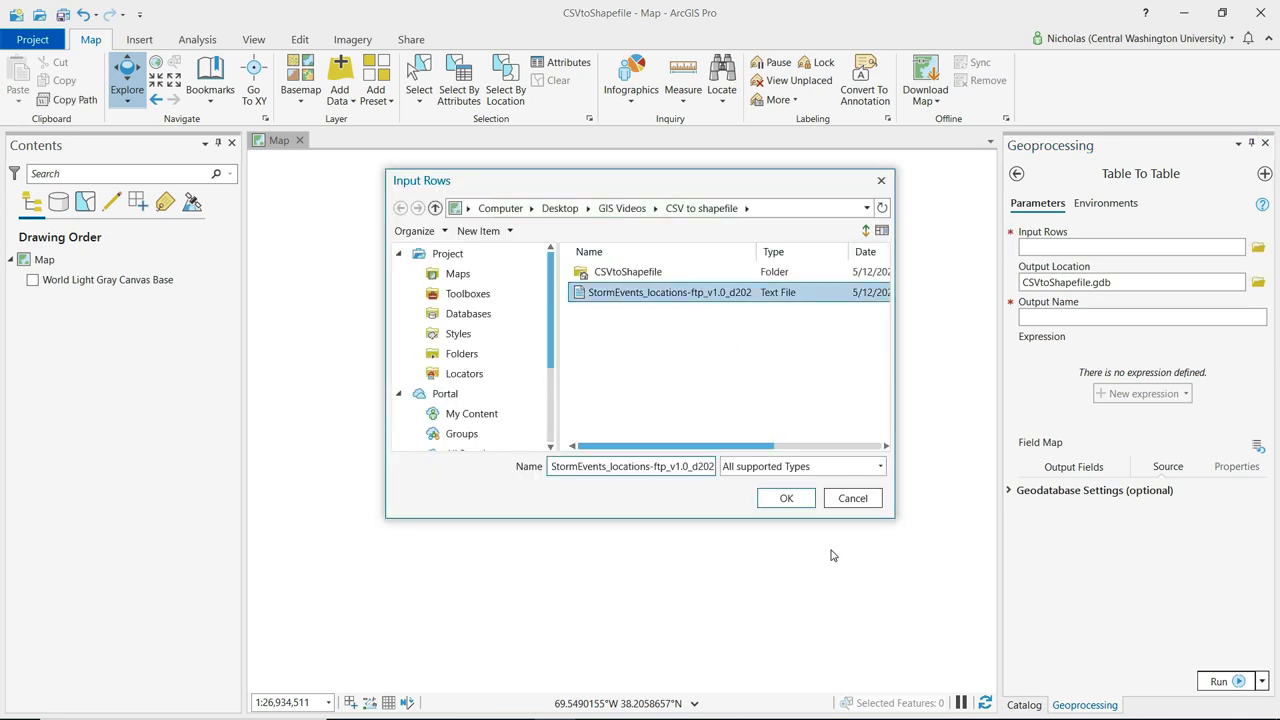
{"action": "left_click", "coordinate": [790, 500]}
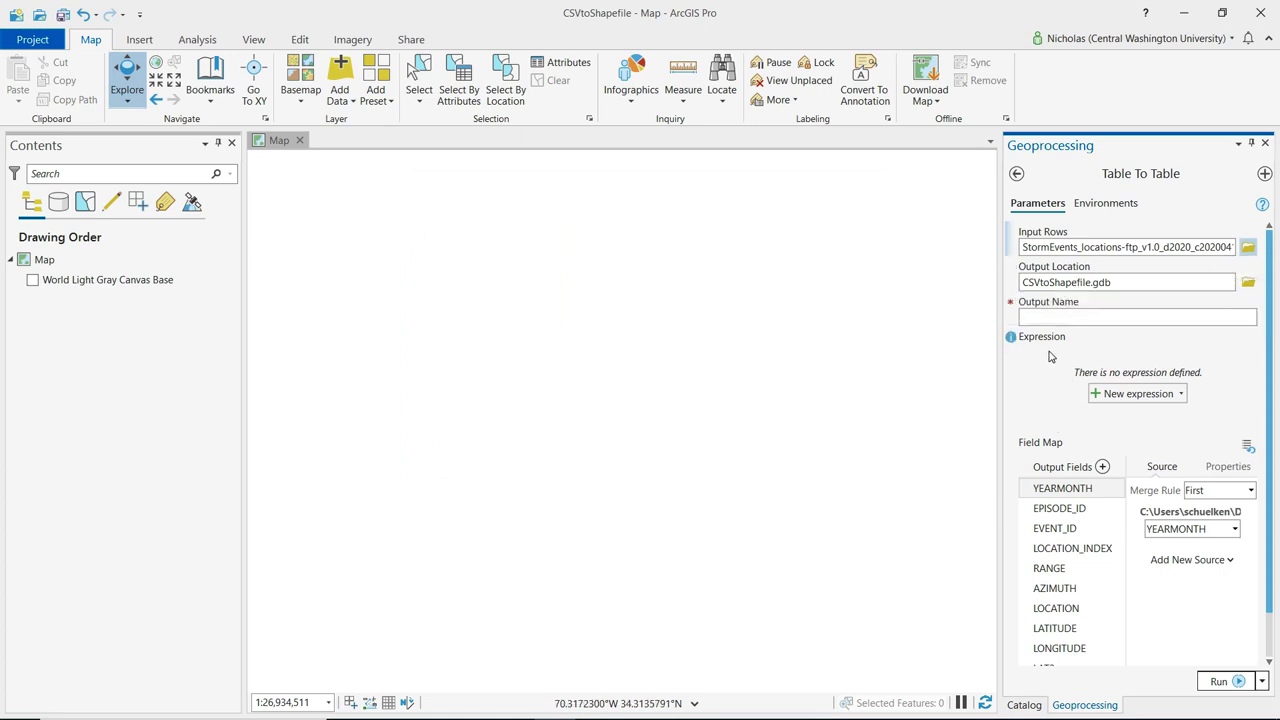
Name the output table StormEventsJan2020 and run the import.
{"action": "left_click", "coordinate": [1041, 320]}
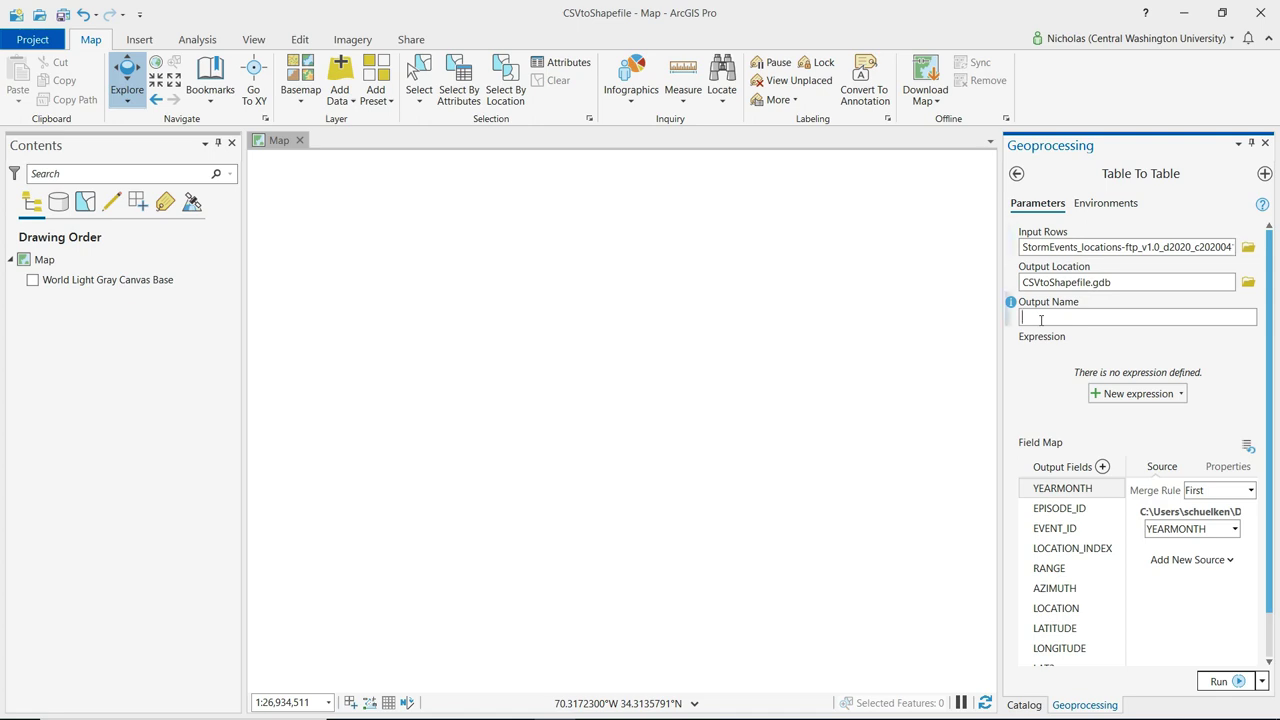
{"action": "type", "text": "StormEventsJan2020"}
{"action": "left_click", "coordinate": [1219, 682]}
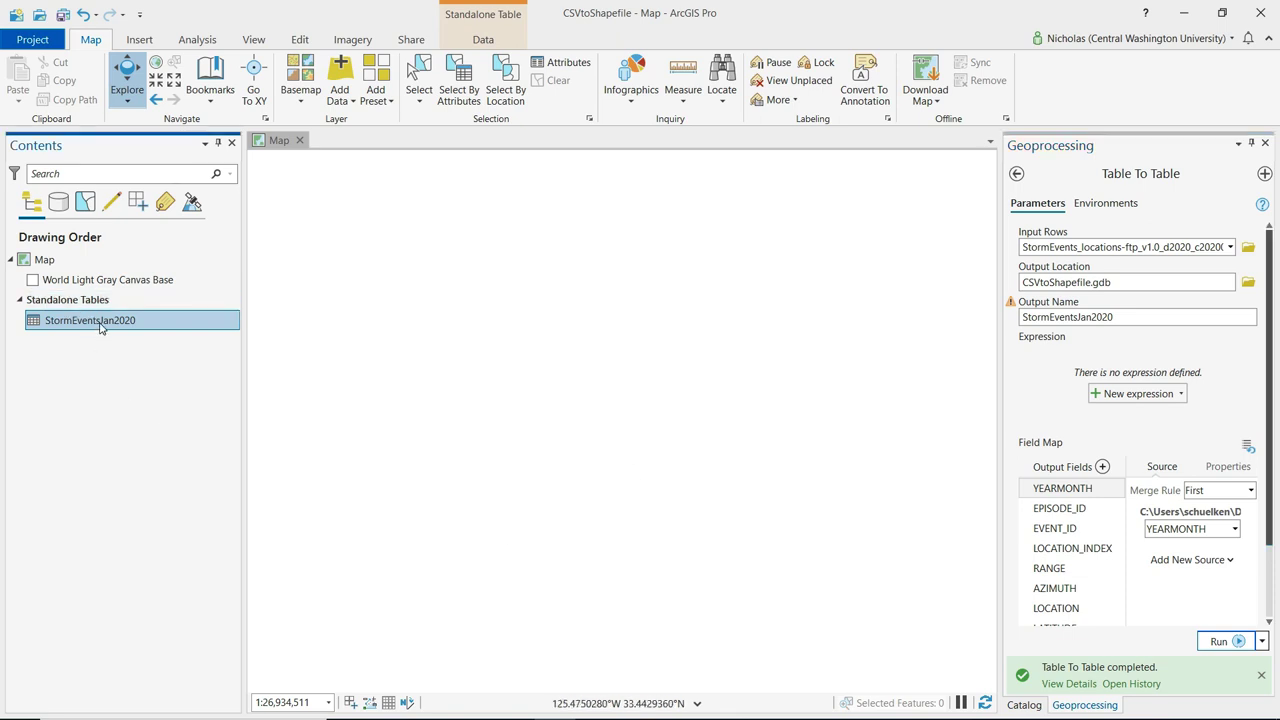
Open the StormEventsJan2020 table, check its LATITUDE and LONGITUDE values, then close it.
{"action": "right_click", "coordinate": [100, 330]}
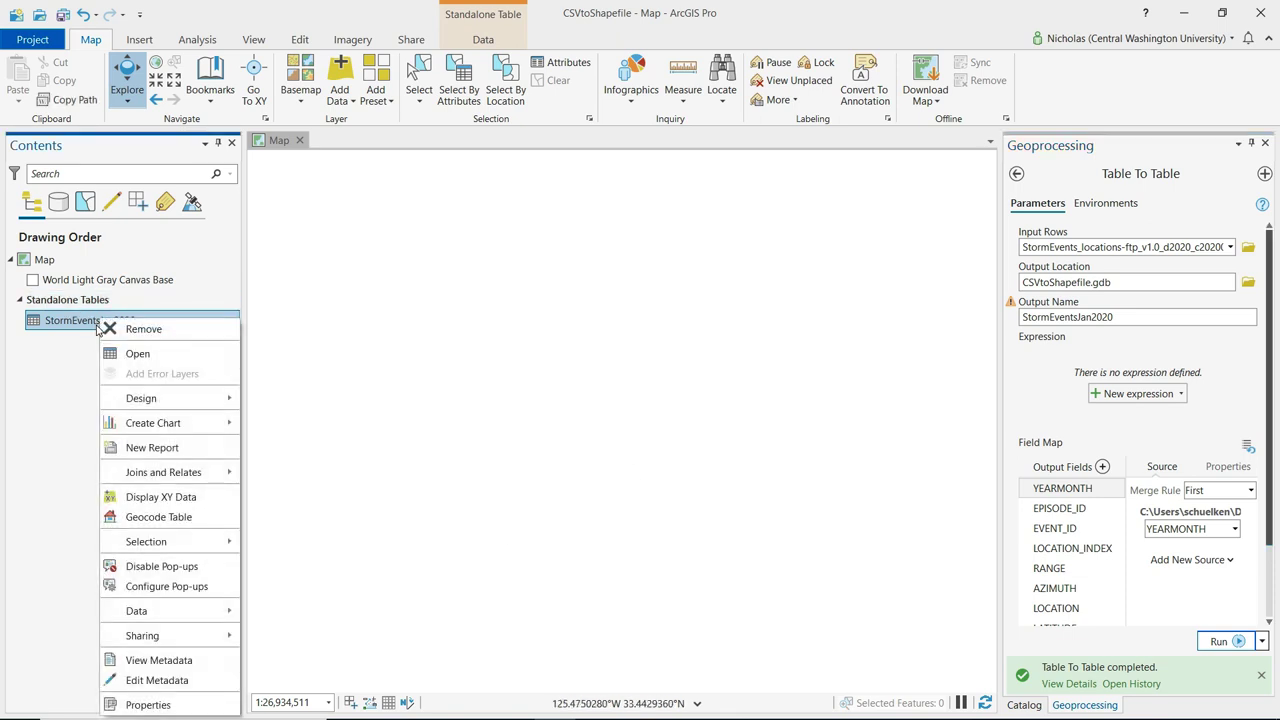
{"action": "left_click", "coordinate": [137, 355]}
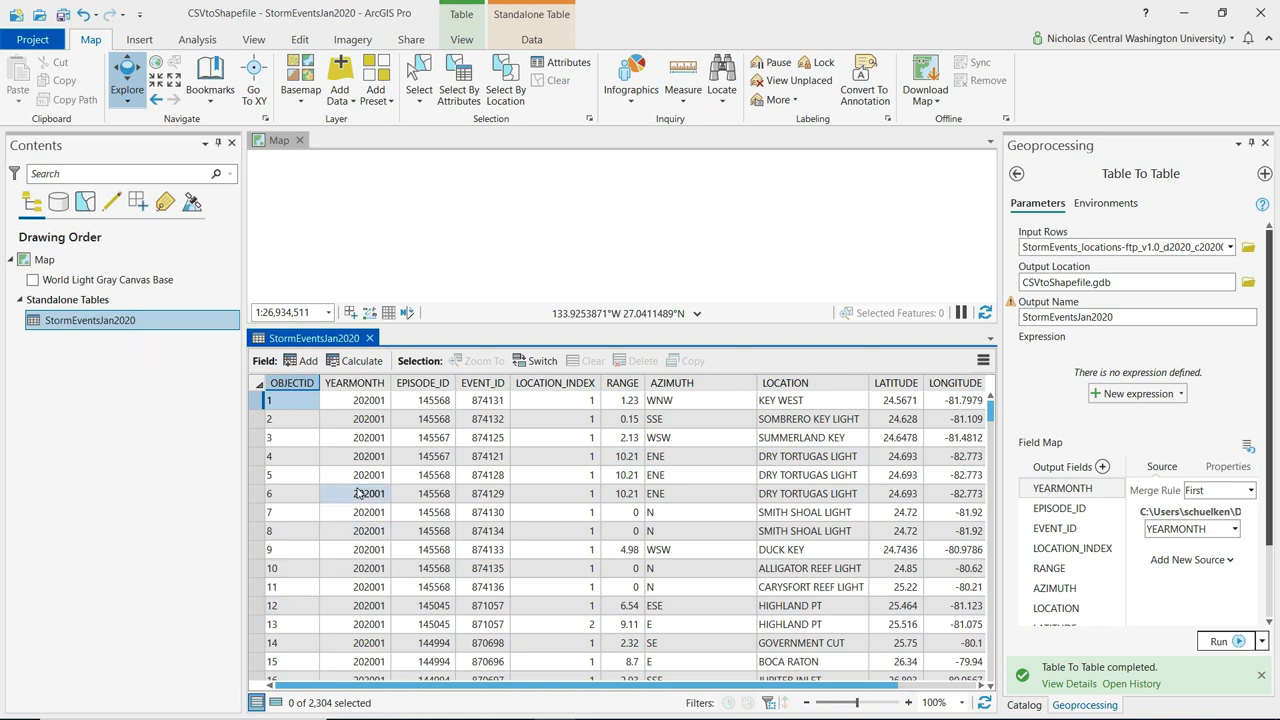
{"action": "left_click_drag", "start_coordinate": [590, 686], "coordinate": [735, 692]}
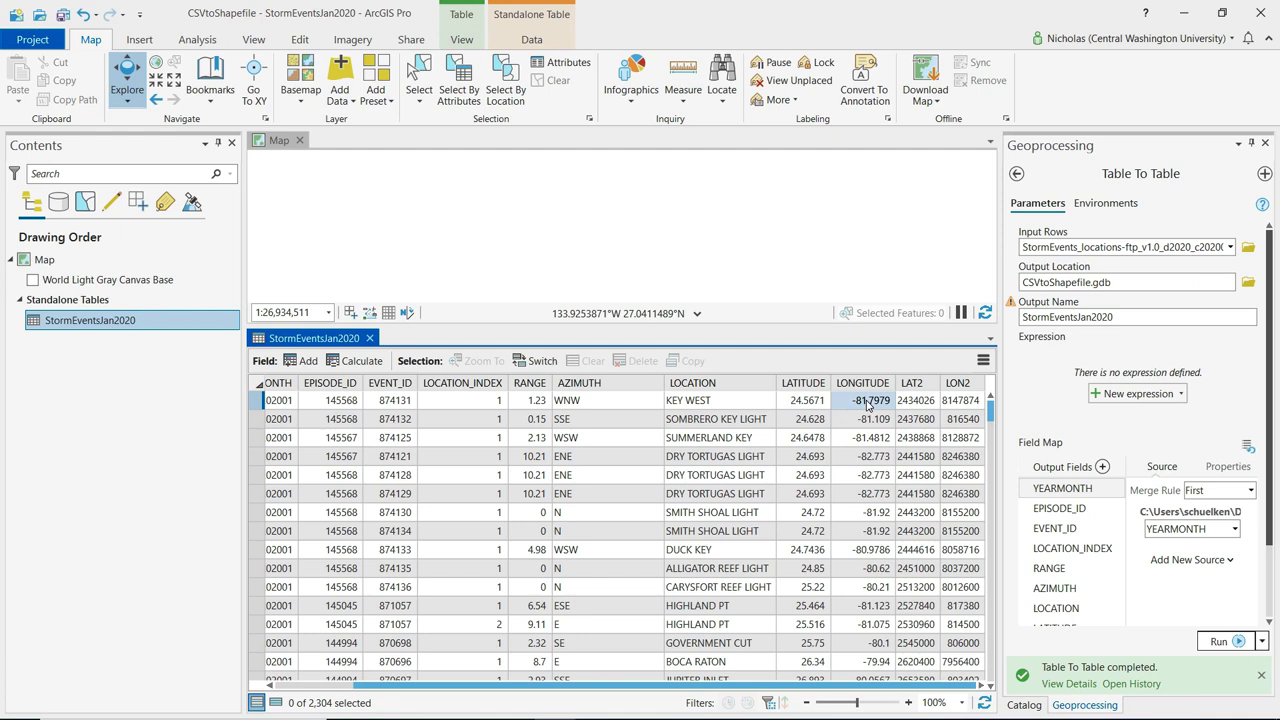
{"action": "left_click", "coordinate": [865, 511]}
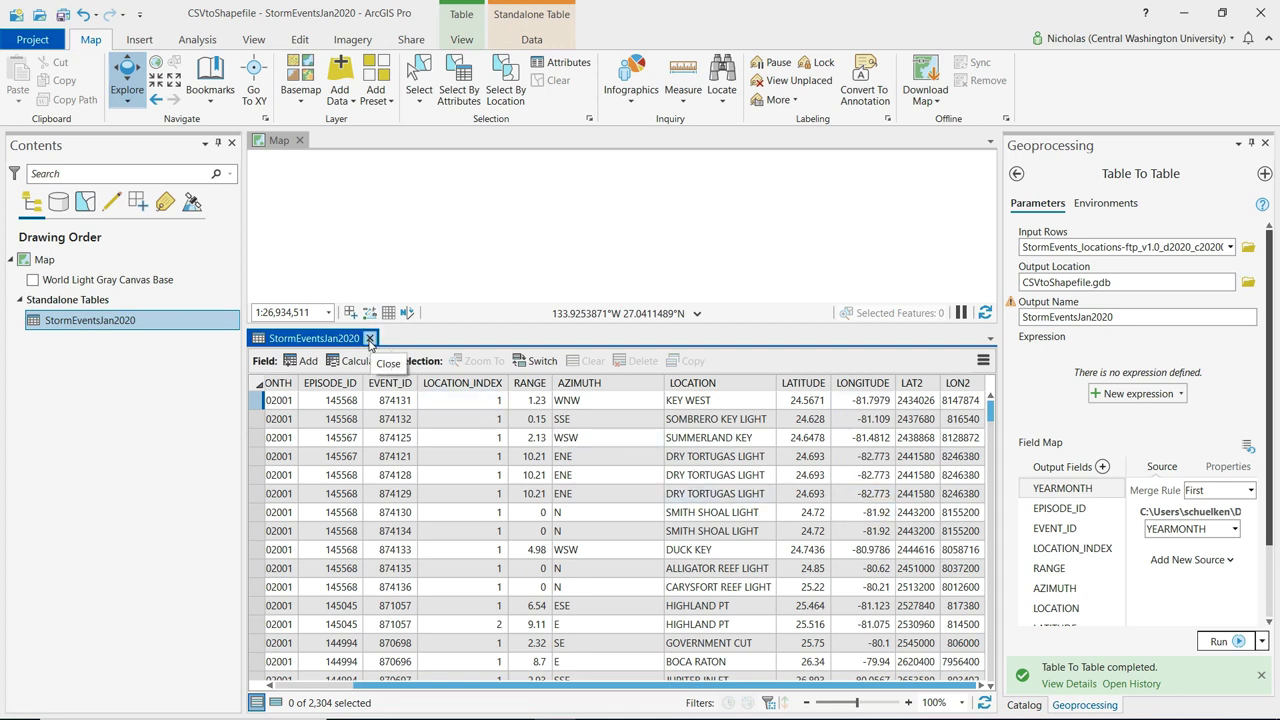
{"action": "left_click", "coordinate": [370, 339]}
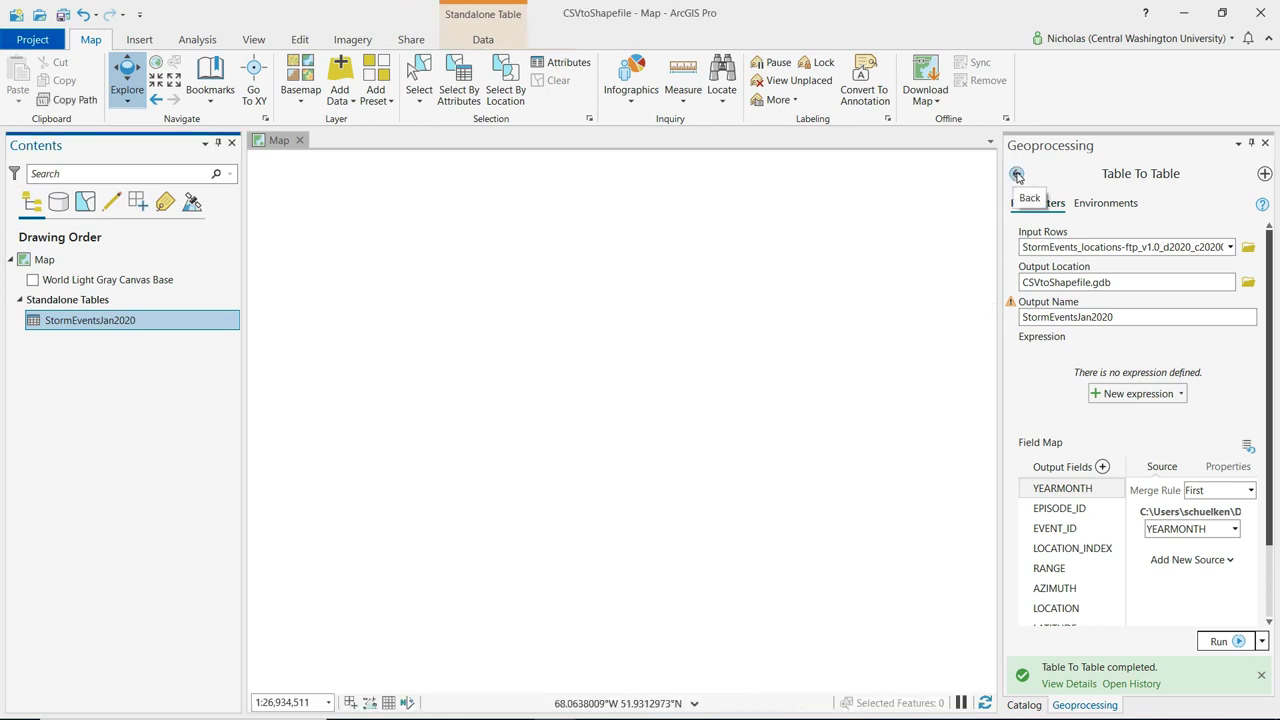
Search the geoprocessing tools for 'xy table' and open XY Table To Point.
{"action": "left_click", "coordinate": [1017, 175]}
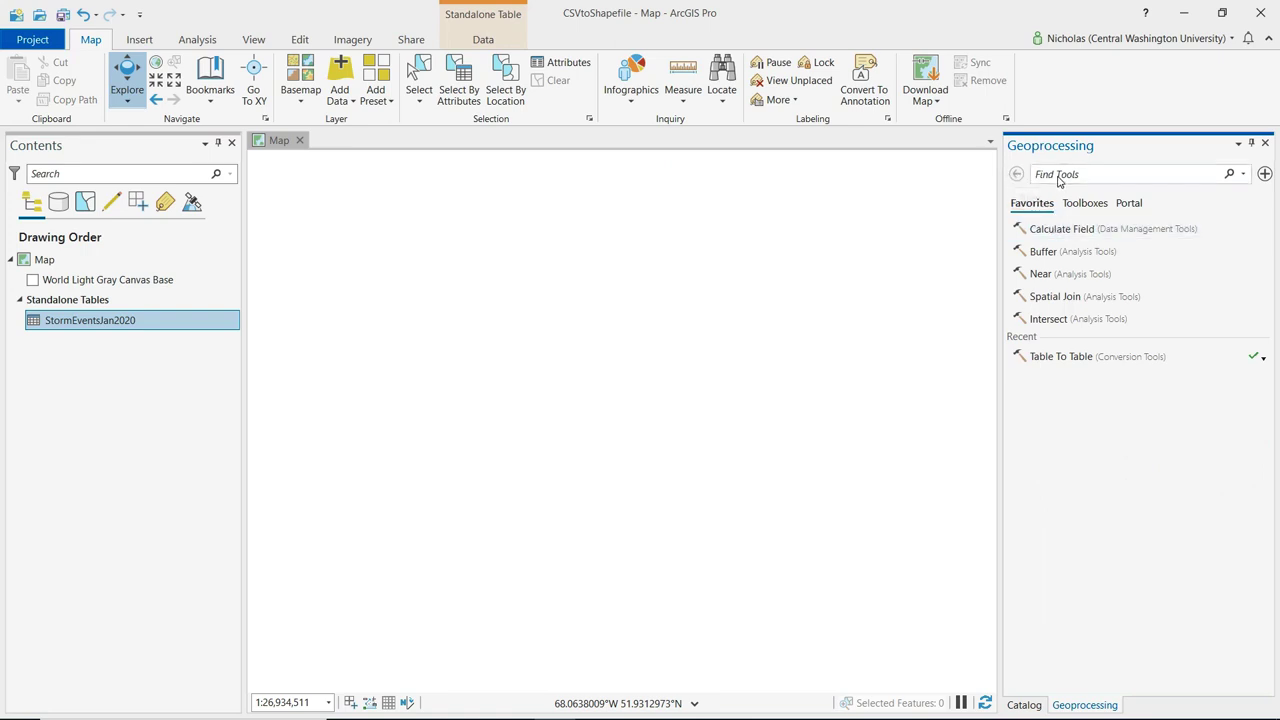
{"action": "left_click", "coordinate": [1058, 178]}
{"action": "type", "text": "xy ta"}
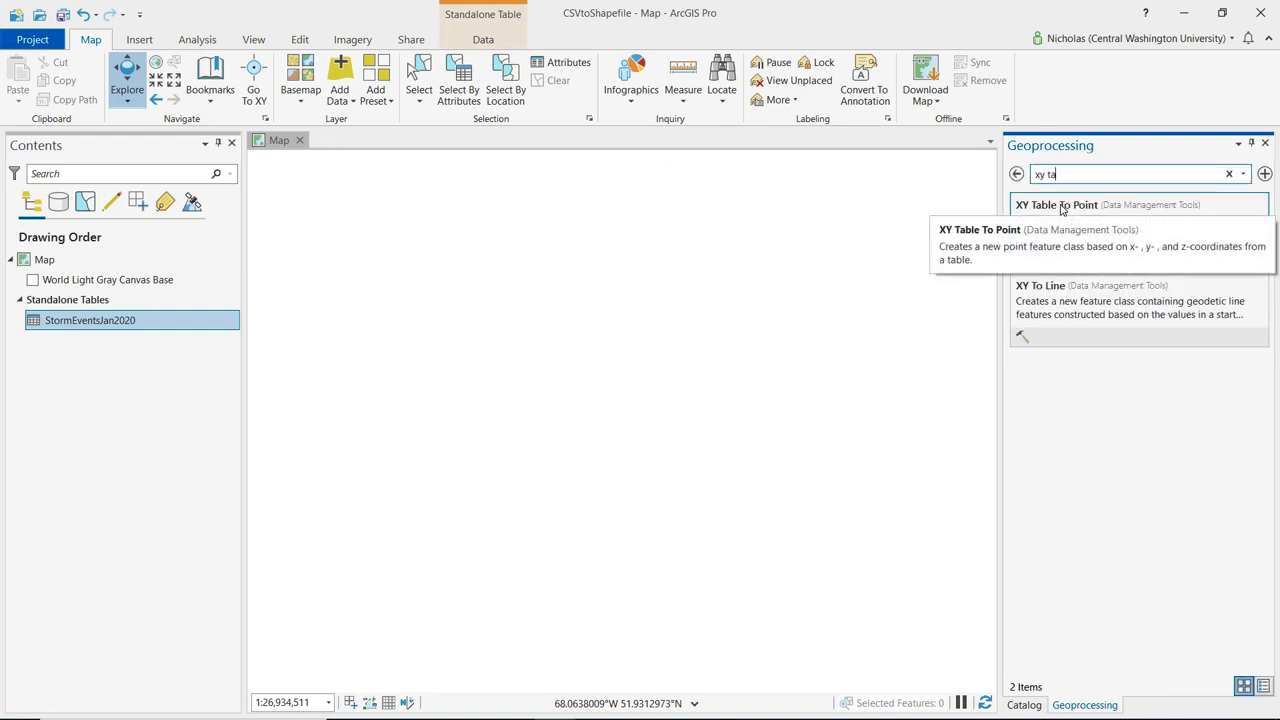
{"action": "type", "text": "ble"}
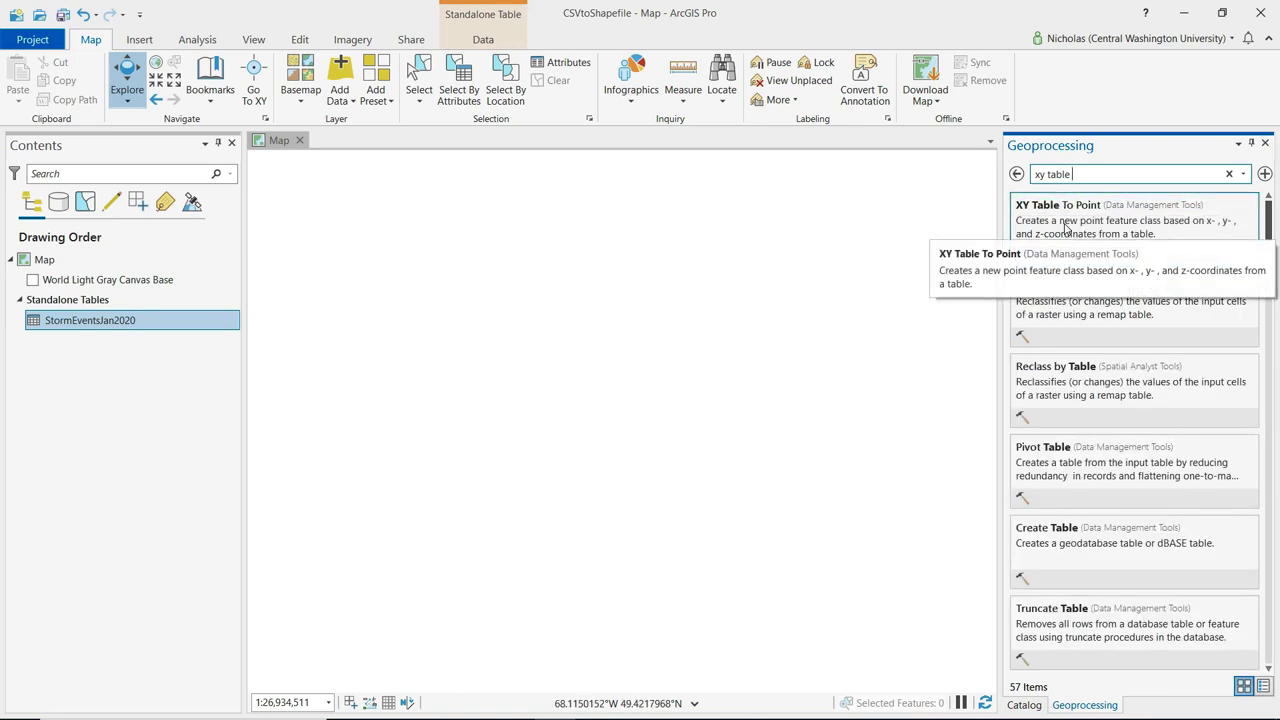
{"action": "left_click", "coordinate": [1065, 228]}
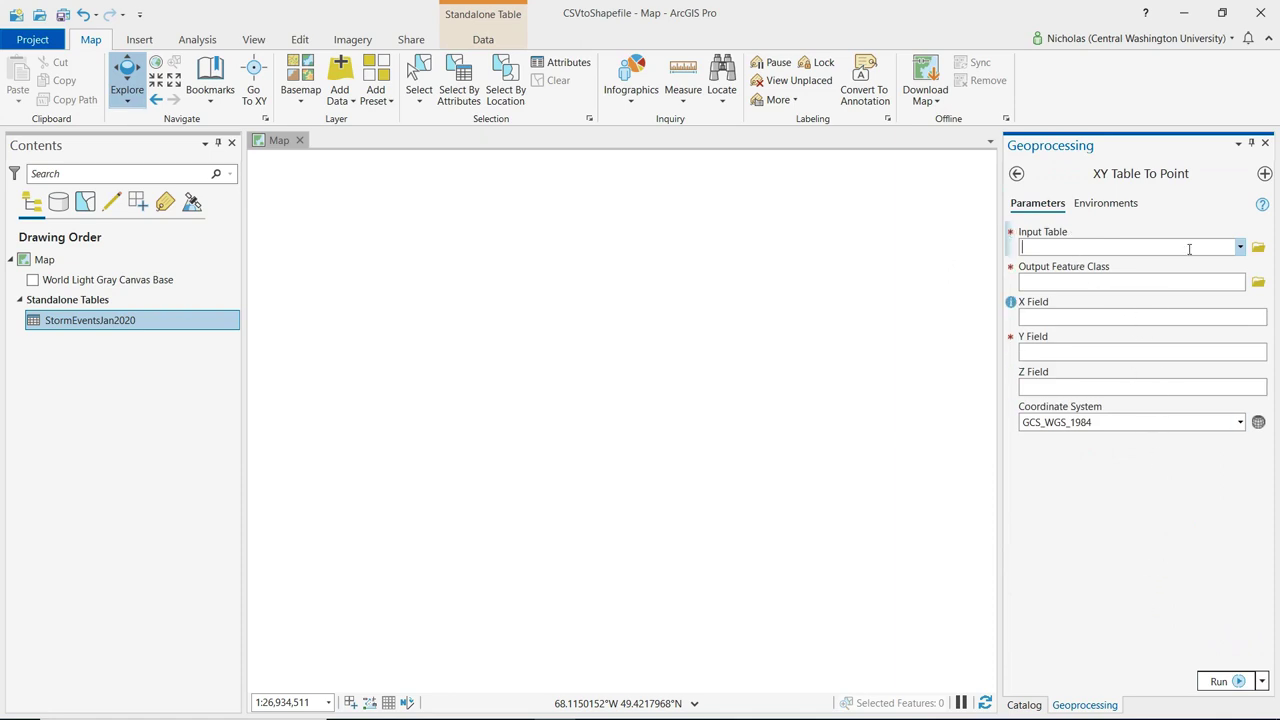
Use StormEventsJan2020 as the input table and name the output StormEventsJan2020Points.
{"action": "left_click", "coordinate": [1239, 249]}
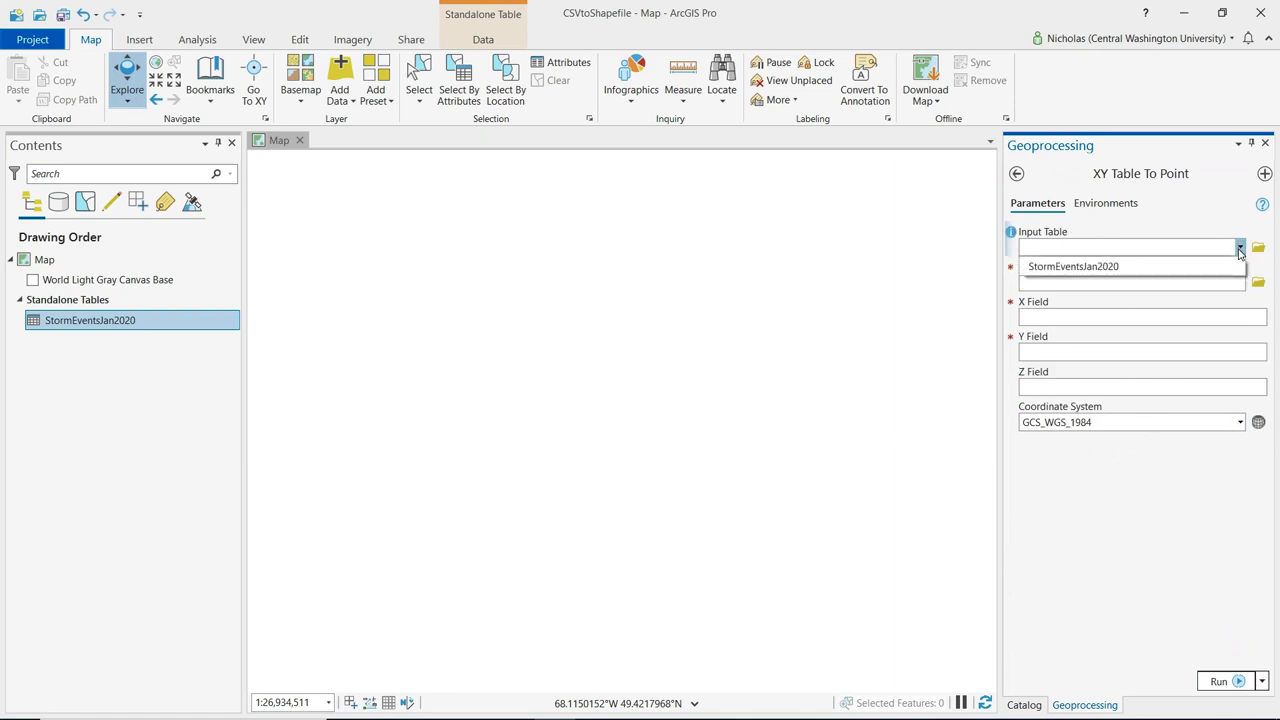
{"action": "left_click", "coordinate": [1079, 267]}
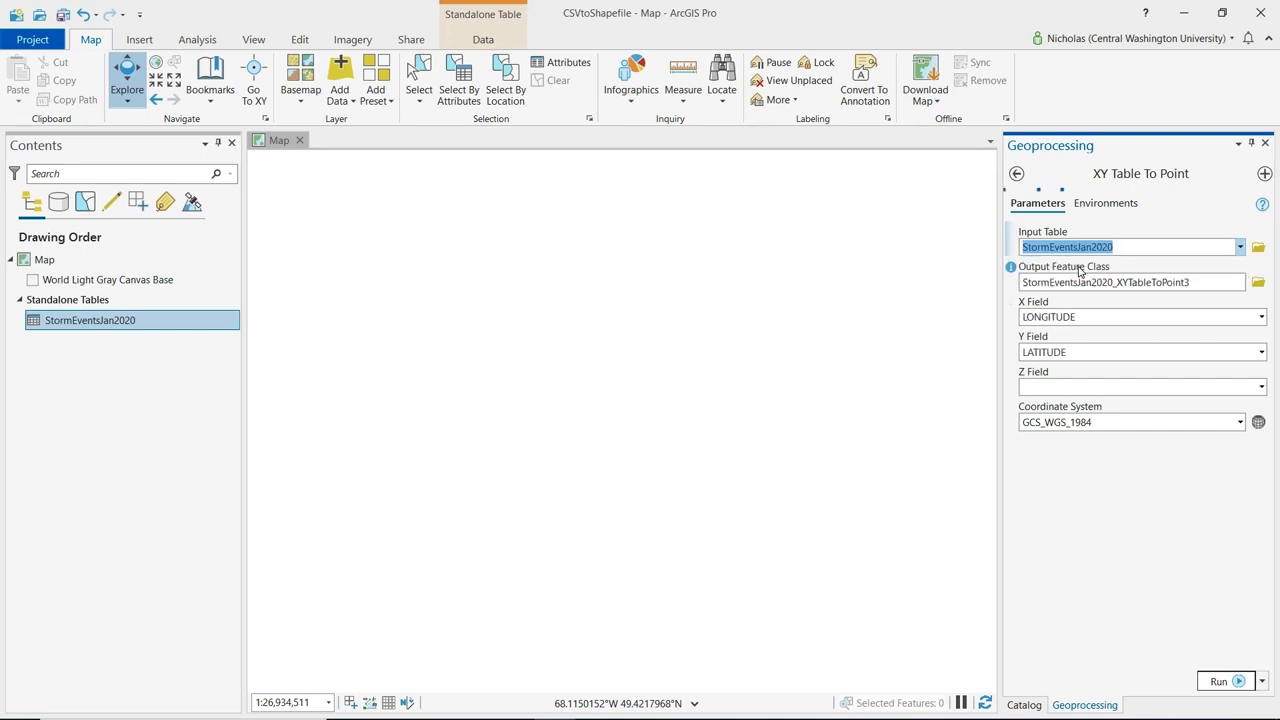
{"action": "left_click", "coordinate": [1152, 283]}
{"action": "left_click_drag", "start_coordinate": [1169, 283], "coordinate": [1277, 288]}
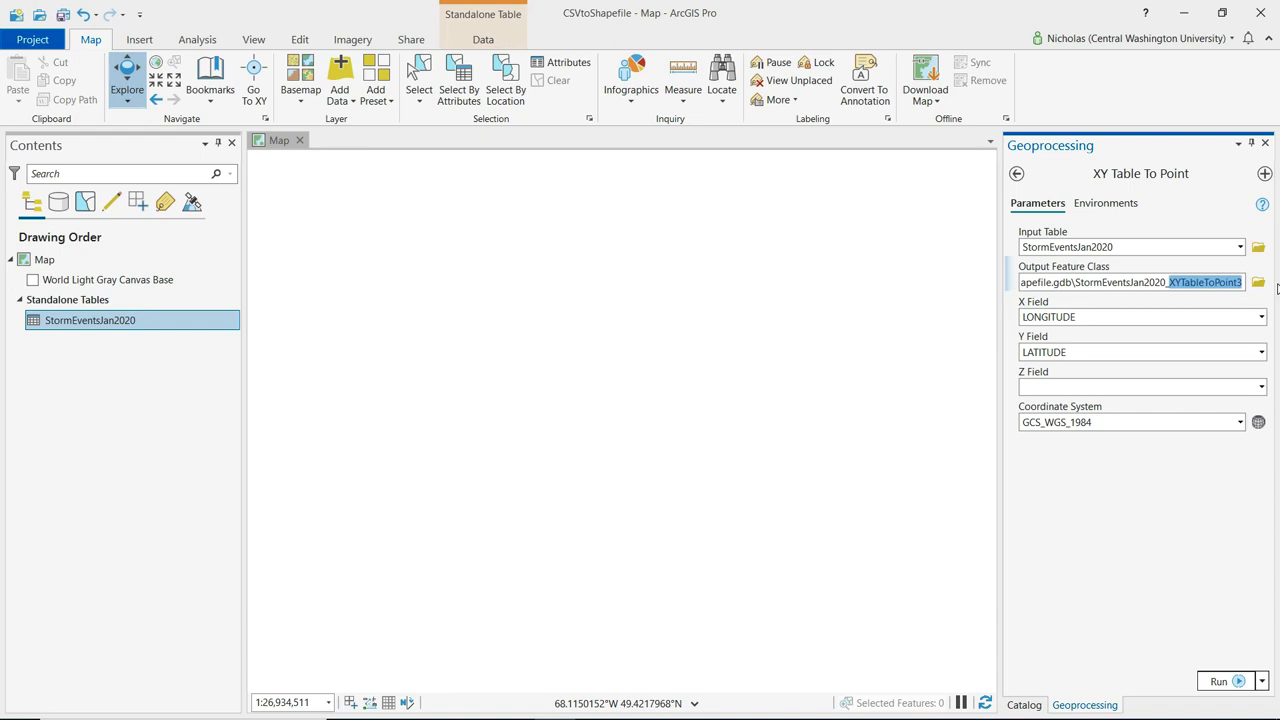
{"action": "key", "text": "BackSpace"}
{"action": "key", "text": "BackSpace"}
{"action": "type", "text": "Point"}
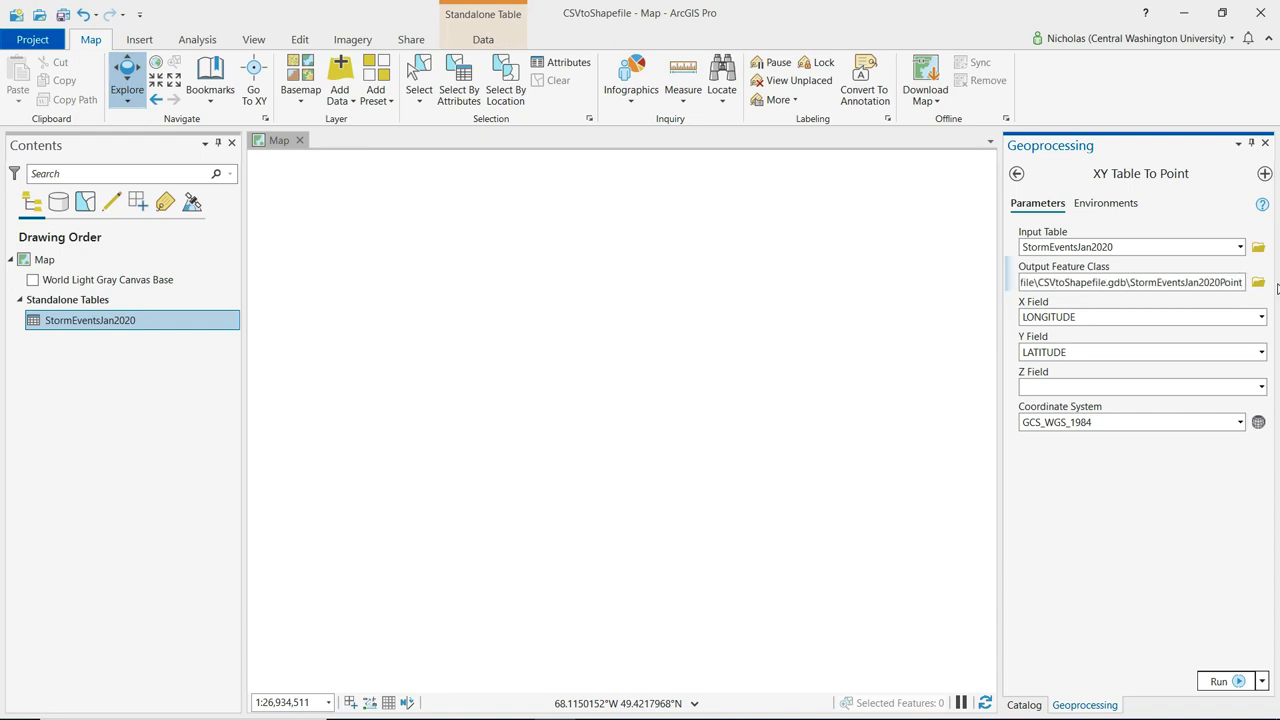
{"action": "type", "text": "s"}
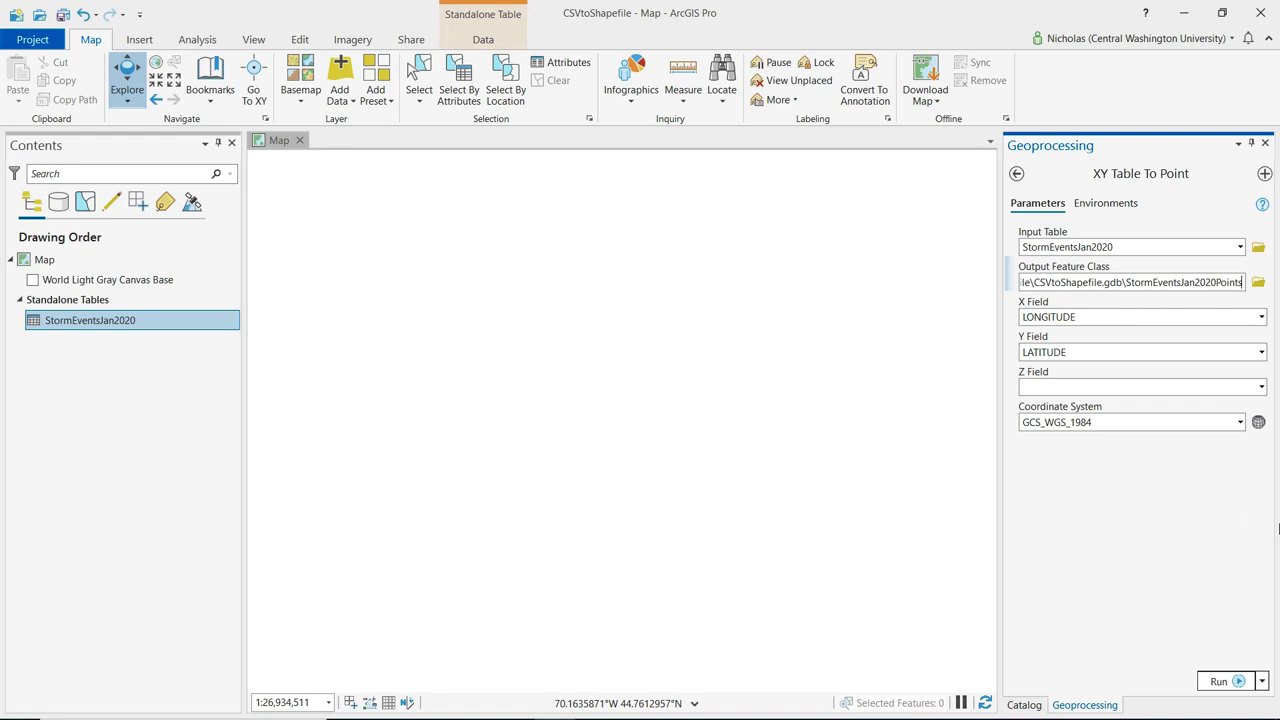
Set LONGITUDE as the X field and LATITUDE as the Y field.
{"action": "left_click", "coordinate": [1262, 317]}
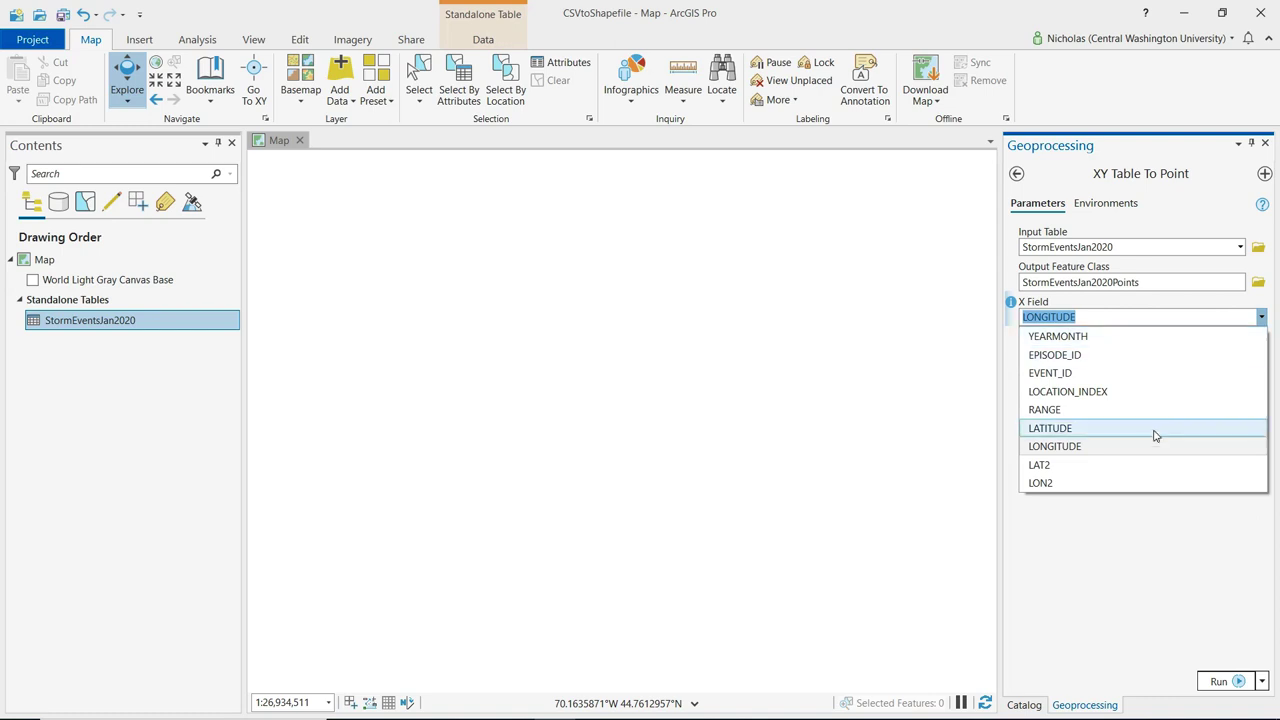
{"action": "left_click", "coordinate": [1127, 552]}
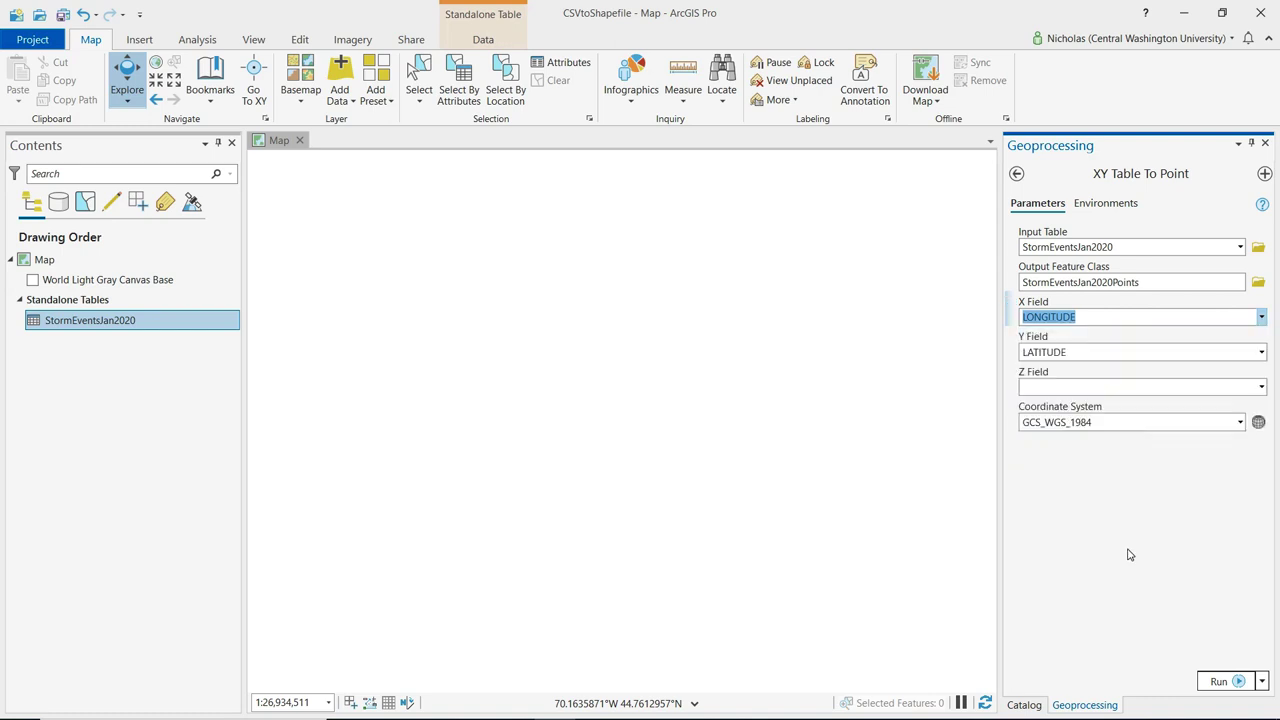
{"action": "left_click", "coordinate": [1123, 494]}
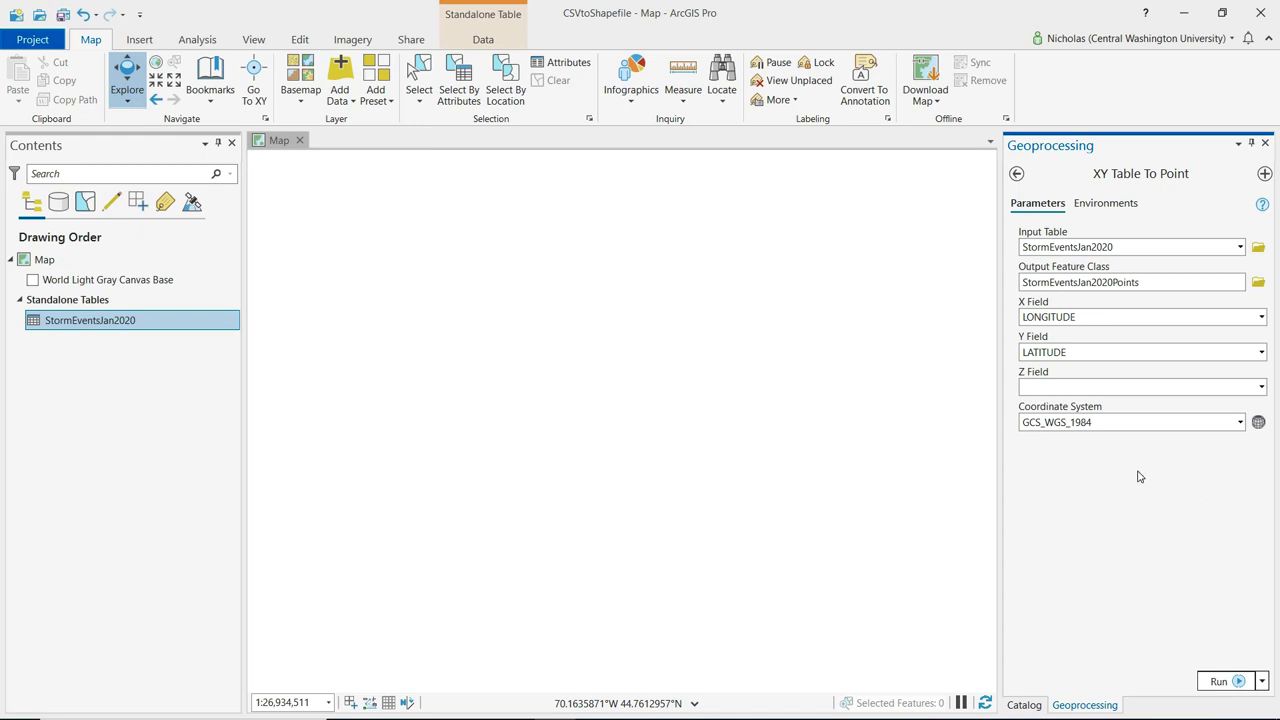
Choose NAD 1983 (NSRS2007) from Favorites as the output coordinate system and run the conversion.
{"action": "left_click", "coordinate": [1241, 425]}
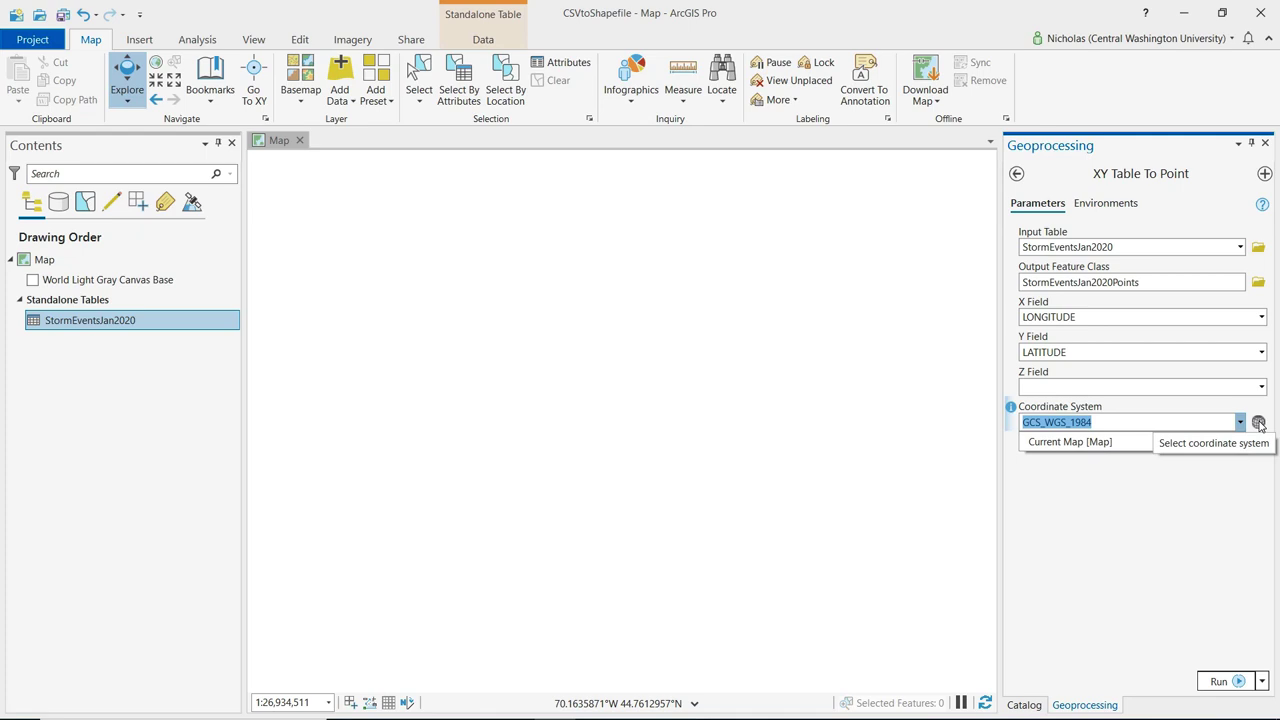
{"action": "left_click", "coordinate": [1259, 423]}
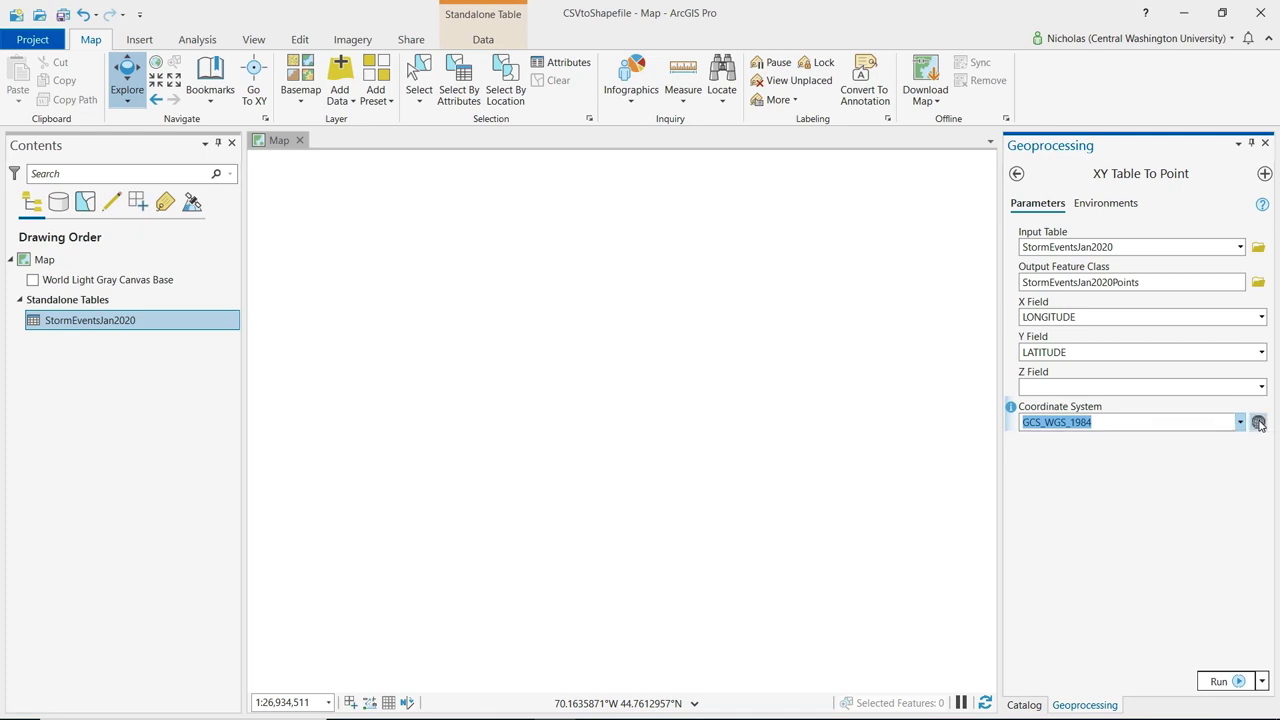
{"action": "left_click", "coordinate": [1259, 423]}
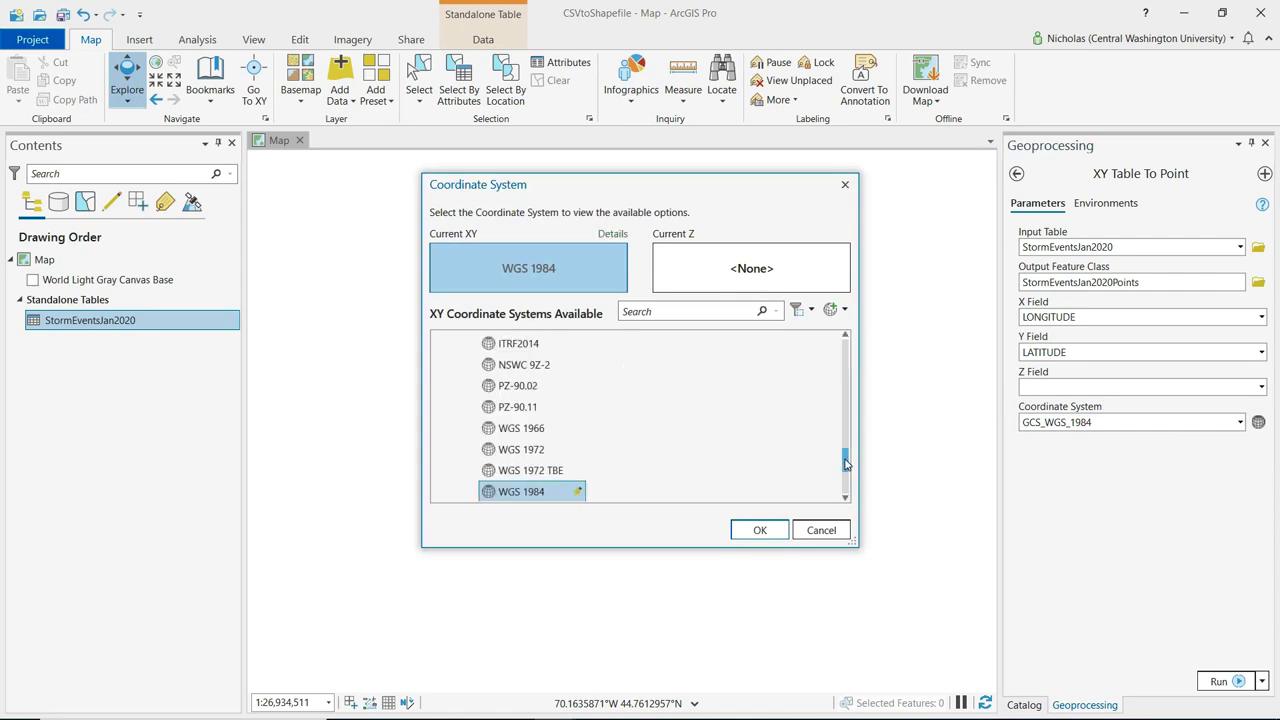
{"action": "left_click_drag", "start_coordinate": [845, 462], "coordinate": [845, 345]}
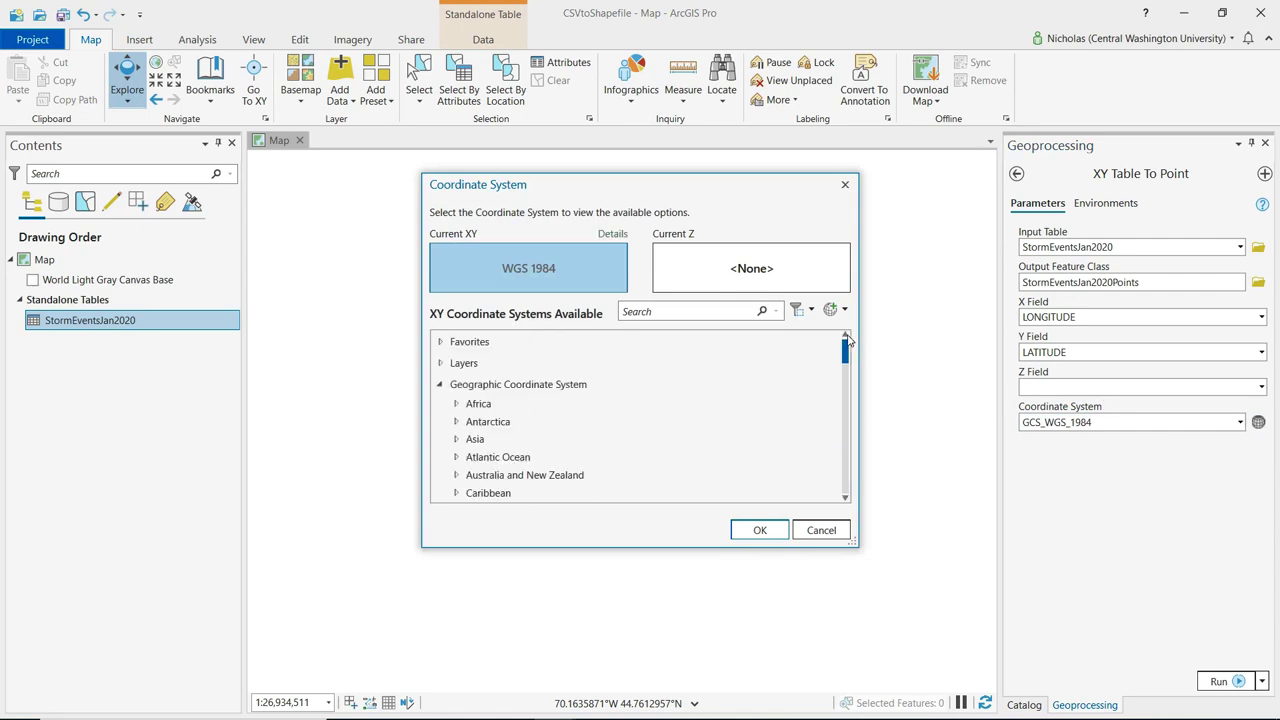
{"action": "left_click", "coordinate": [439, 384]}
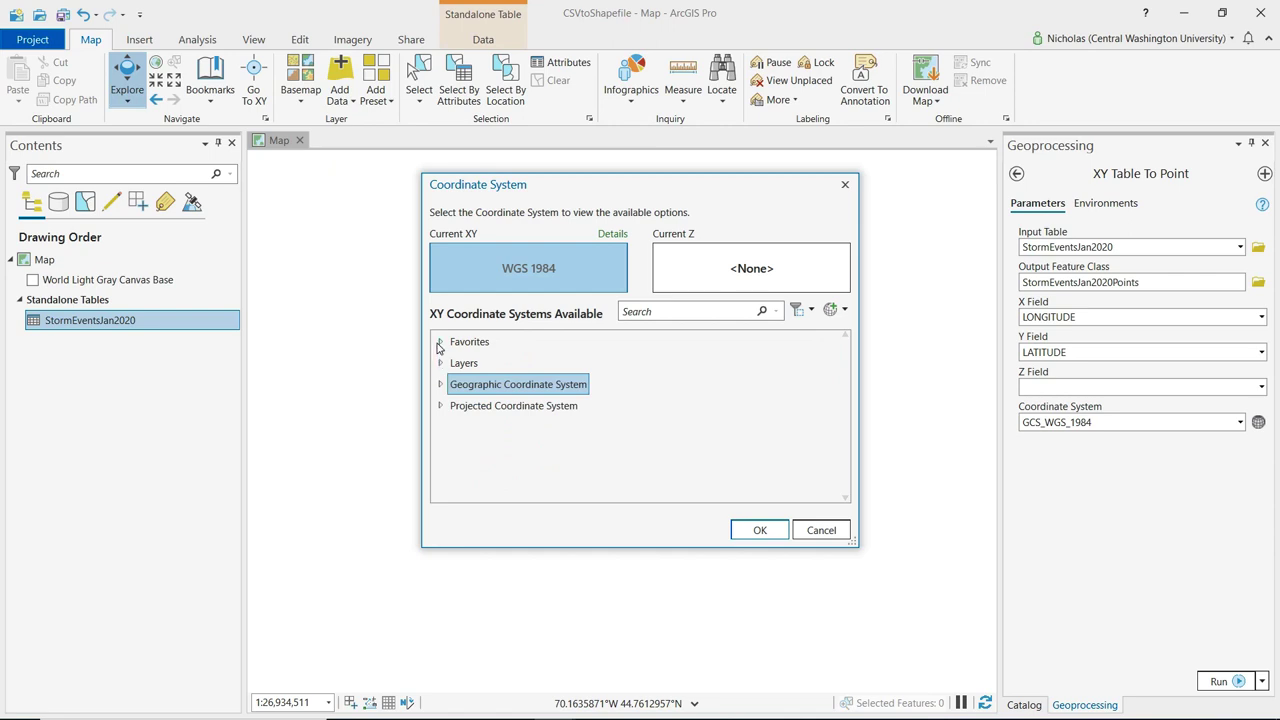
{"action": "left_click", "coordinate": [439, 342]}
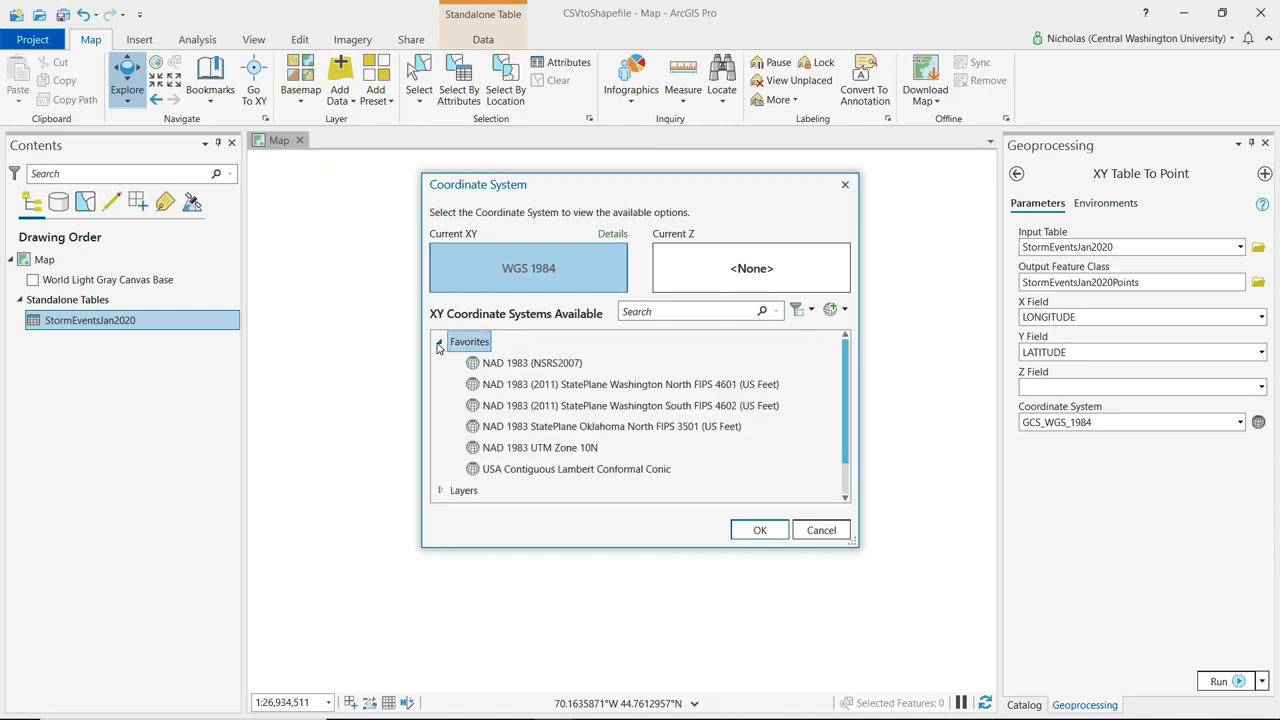
{"action": "left_click", "coordinate": [560, 365]}
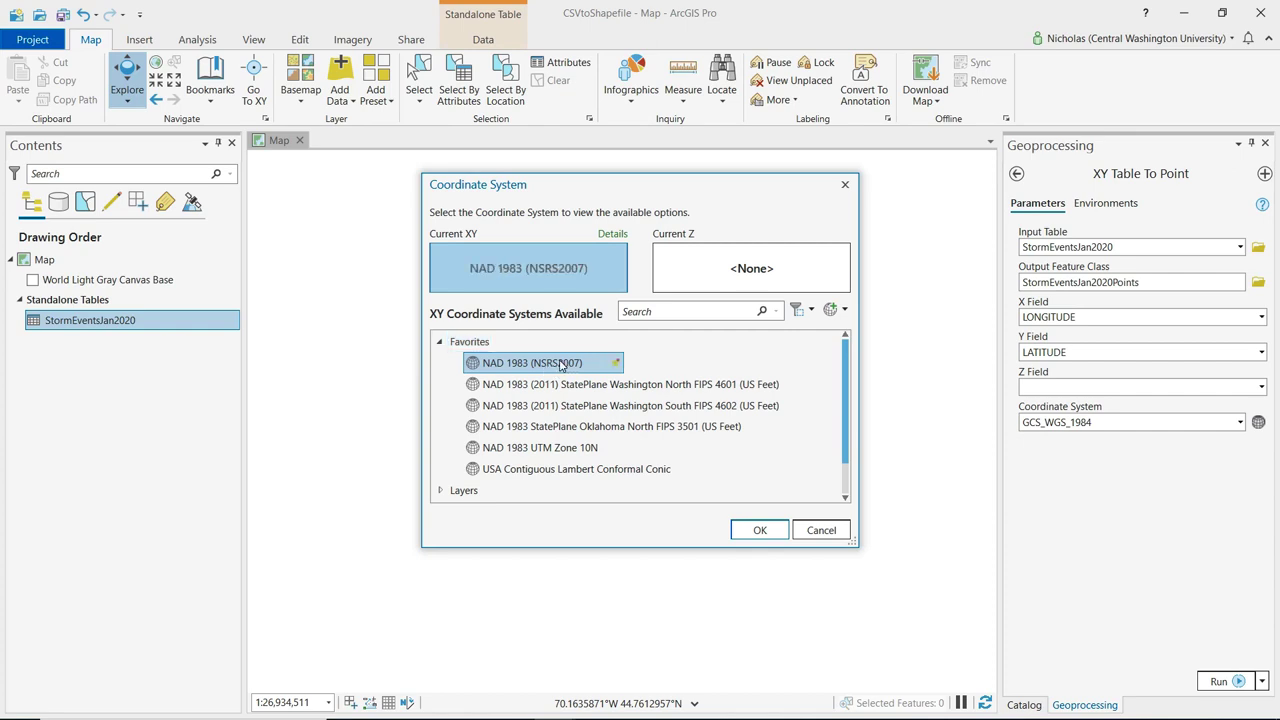
{"action": "left_click", "coordinate": [760, 531]}
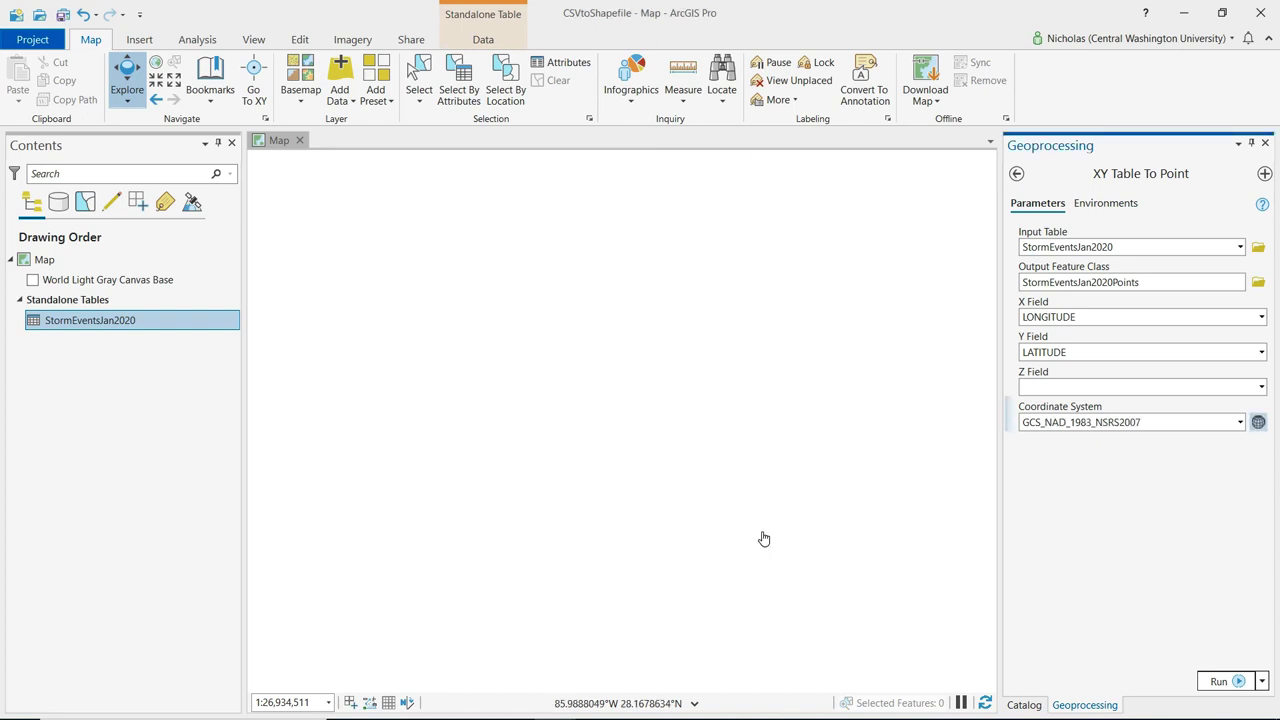
{"action": "left_click", "coordinate": [1219, 683]}
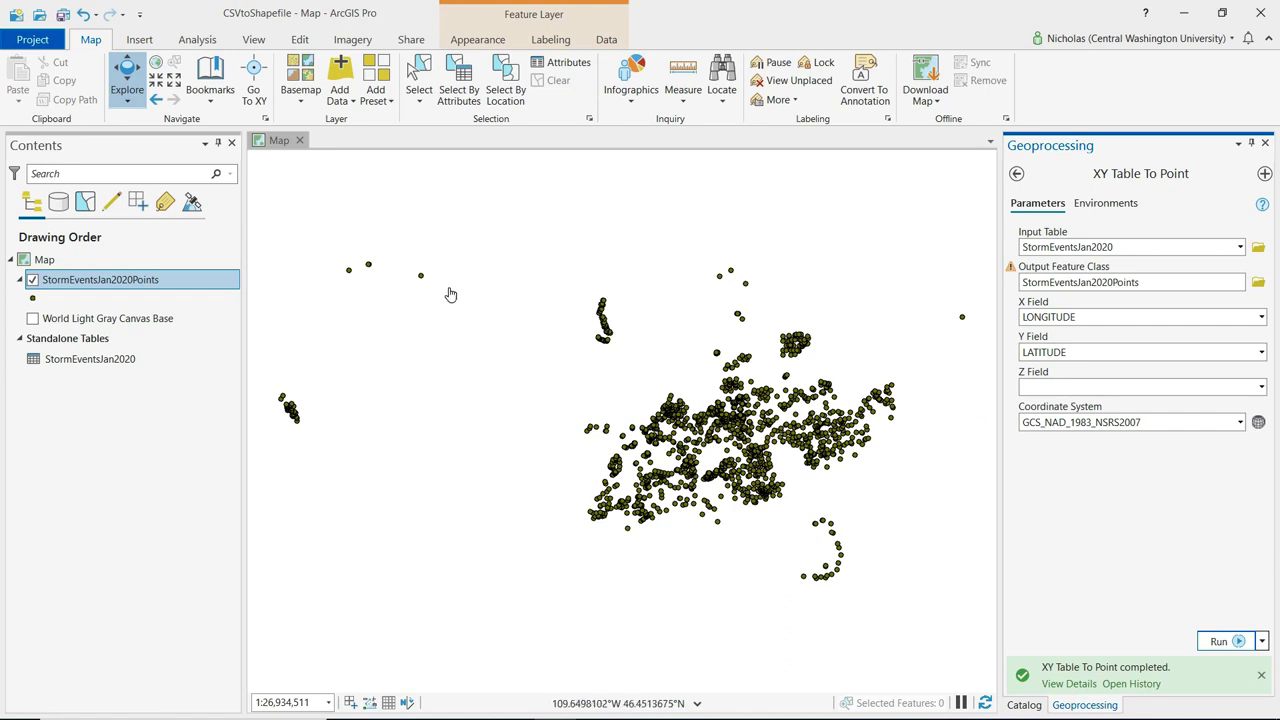
Turn on the World Light Gray Canvas Base basemap beneath the storm points.
{"action": "left_click", "coordinate": [33, 318]}
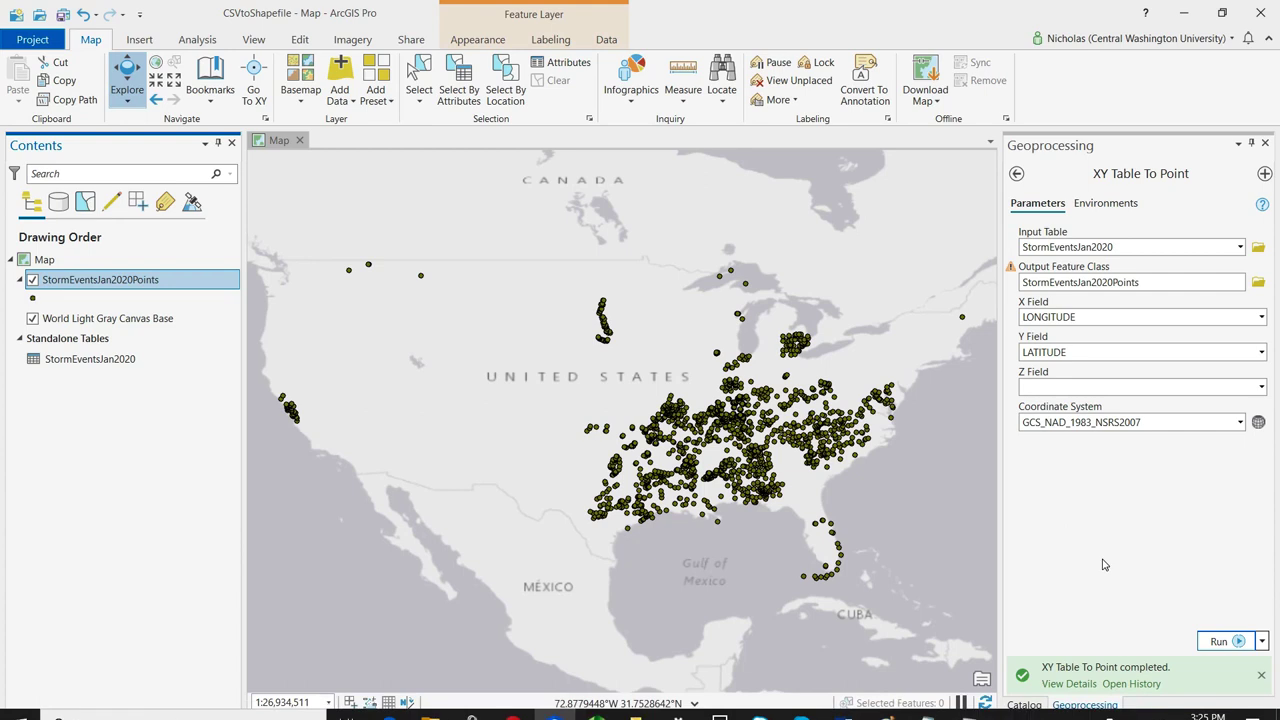
{"action": "left_click", "coordinate": [1024, 705]}
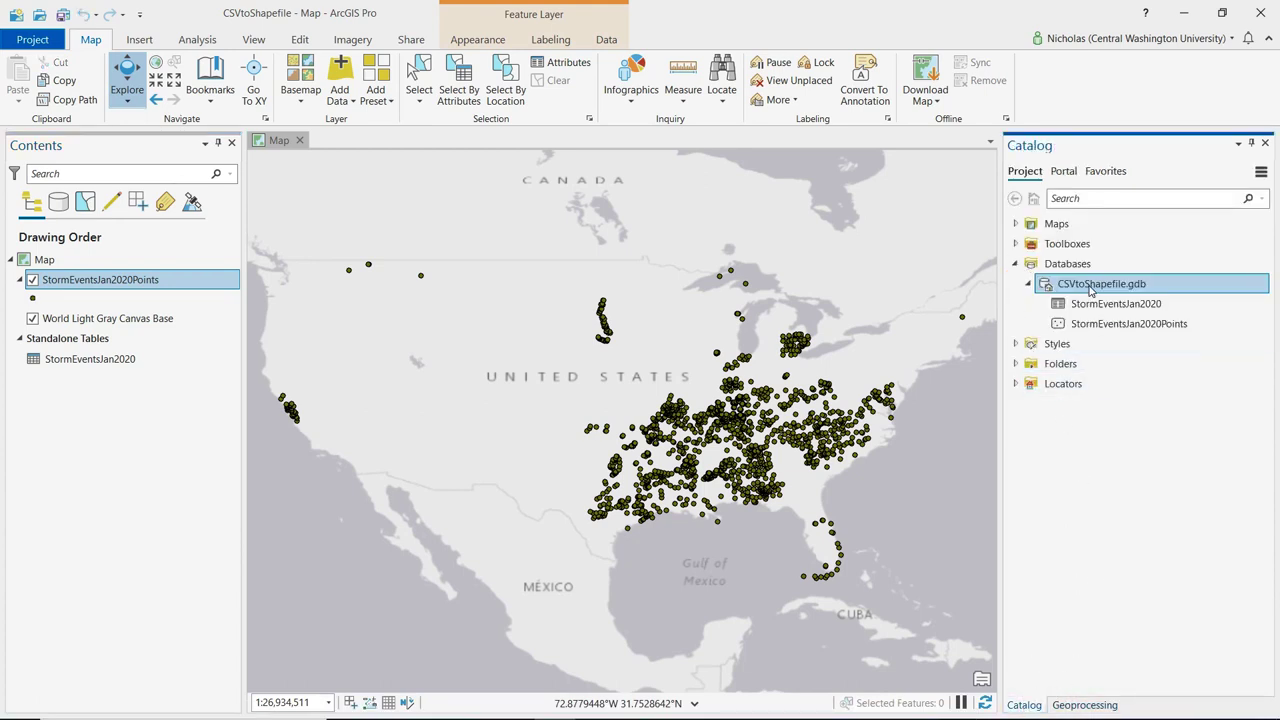
Inspect the StormEventsJan2020Points feature class inside CSVtoShapefile.gdb in the Catalog.
{"action": "mouse_move", "coordinate": [1108, 309]}
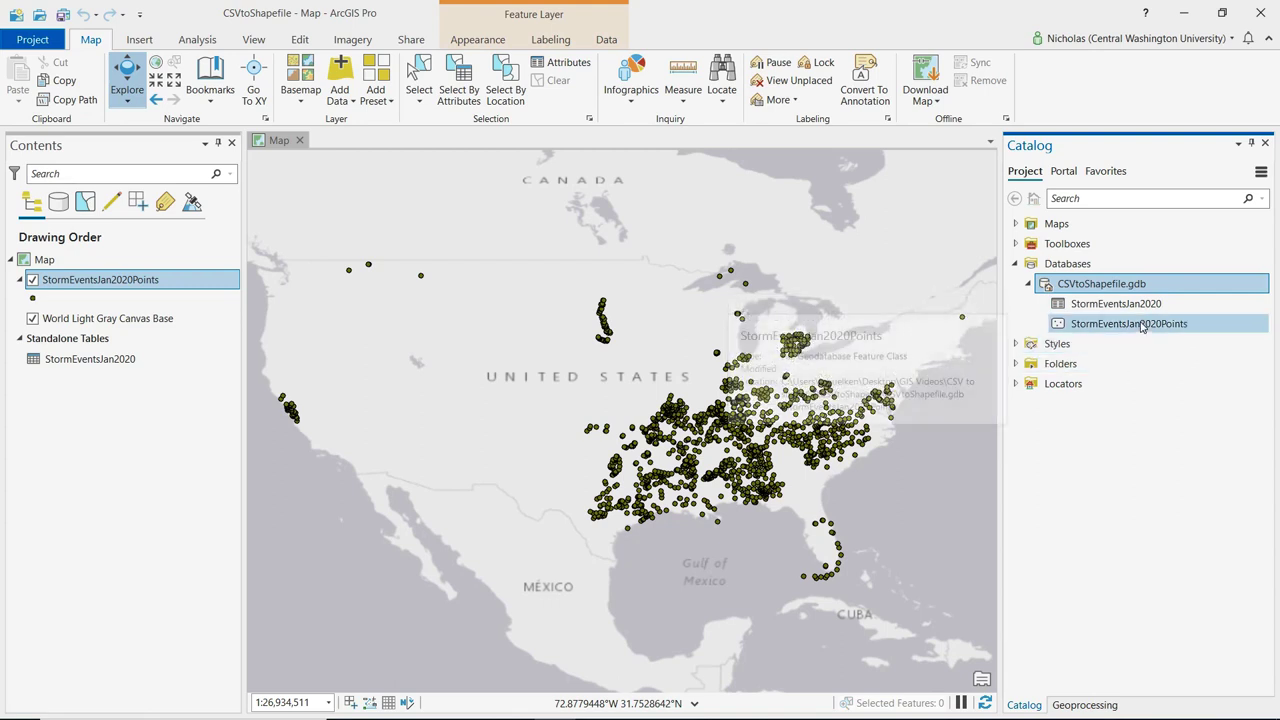
{"action": "mouse_move", "coordinate": [1141, 327]}
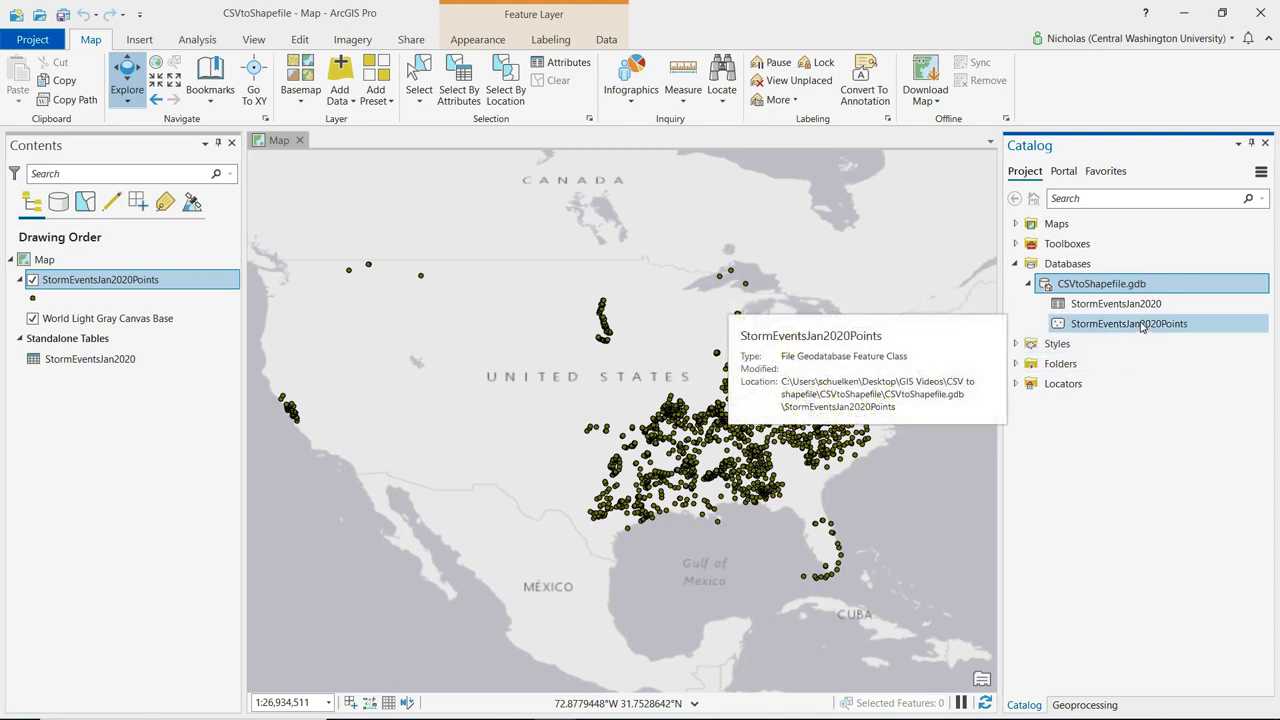
{"action": "right_click", "coordinate": [60, 284]}
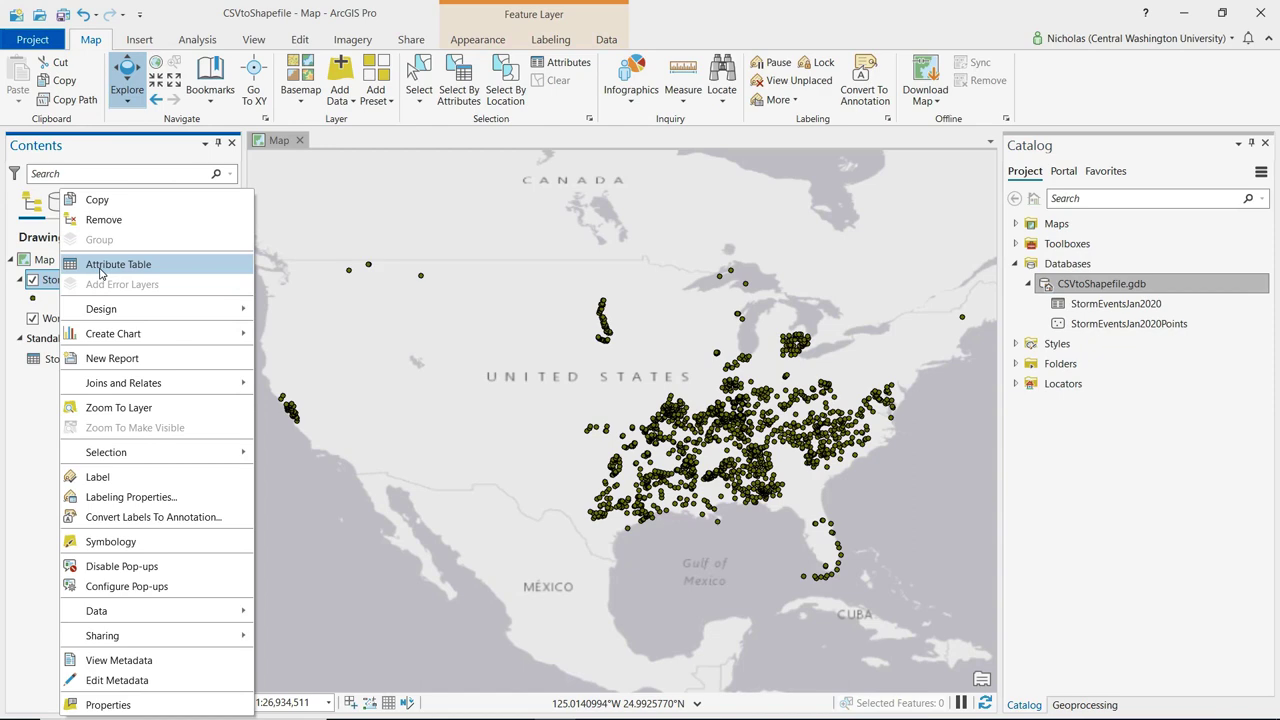
Open the StormEventsJan2020Points attribute table and scroll across its 2,304 point records.
{"action": "left_click", "coordinate": [100, 268]}
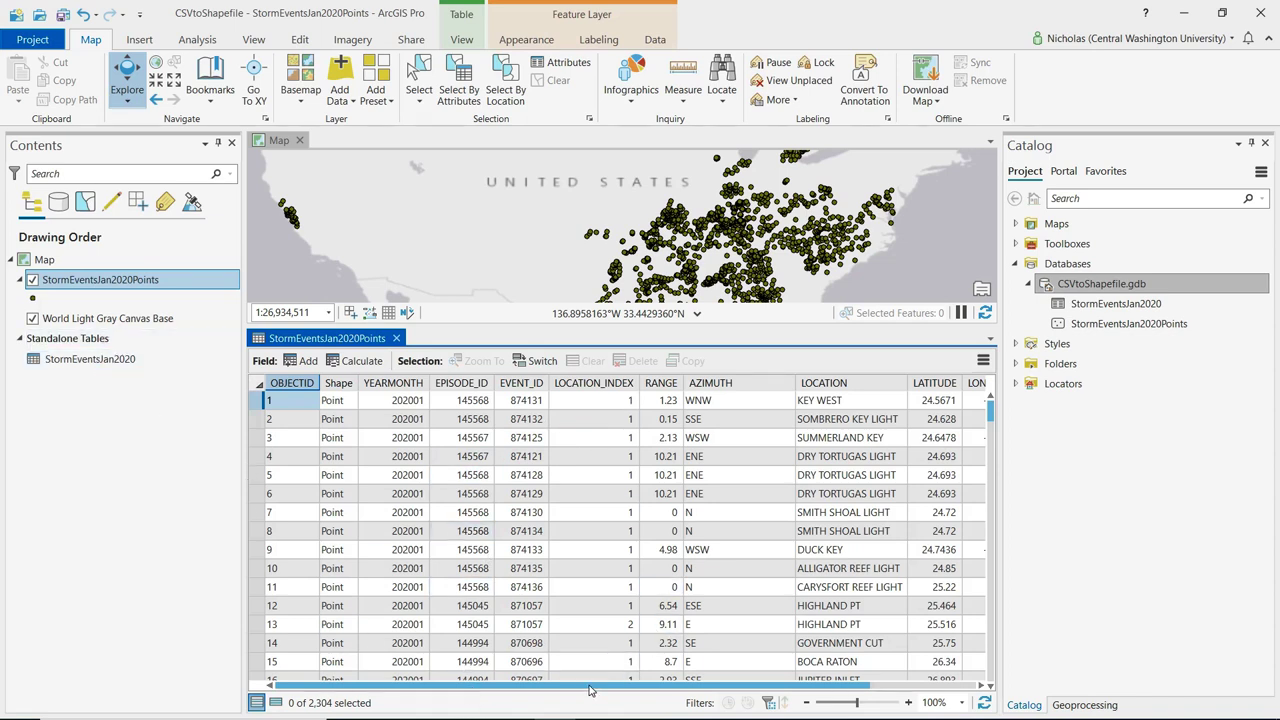
{"action": "left_click_drag", "start_coordinate": [650, 686], "coordinate": [550, 690]}
{"action": "right_click", "coordinate": [105, 281]}
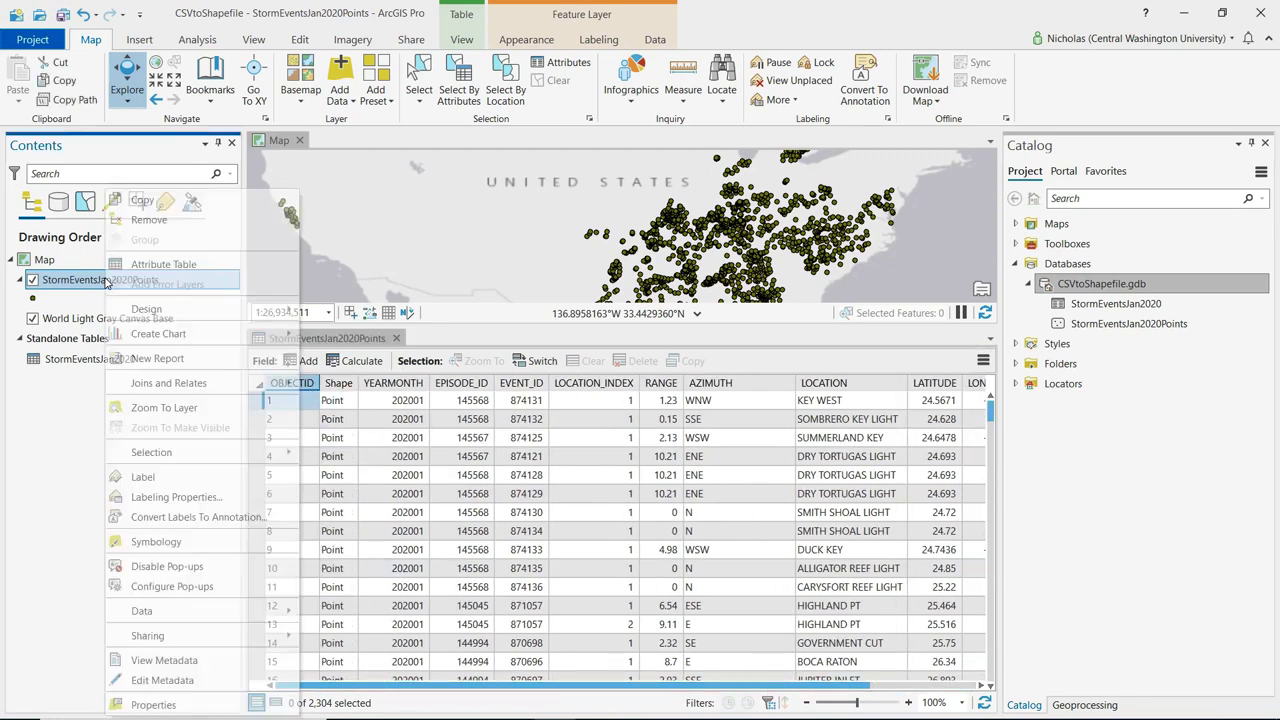
Verify in Layer Properties > Source that the spatial reference is NAD 1983 (NSRS2007), WKID 4759.
{"action": "left_click", "coordinate": [155, 704]}
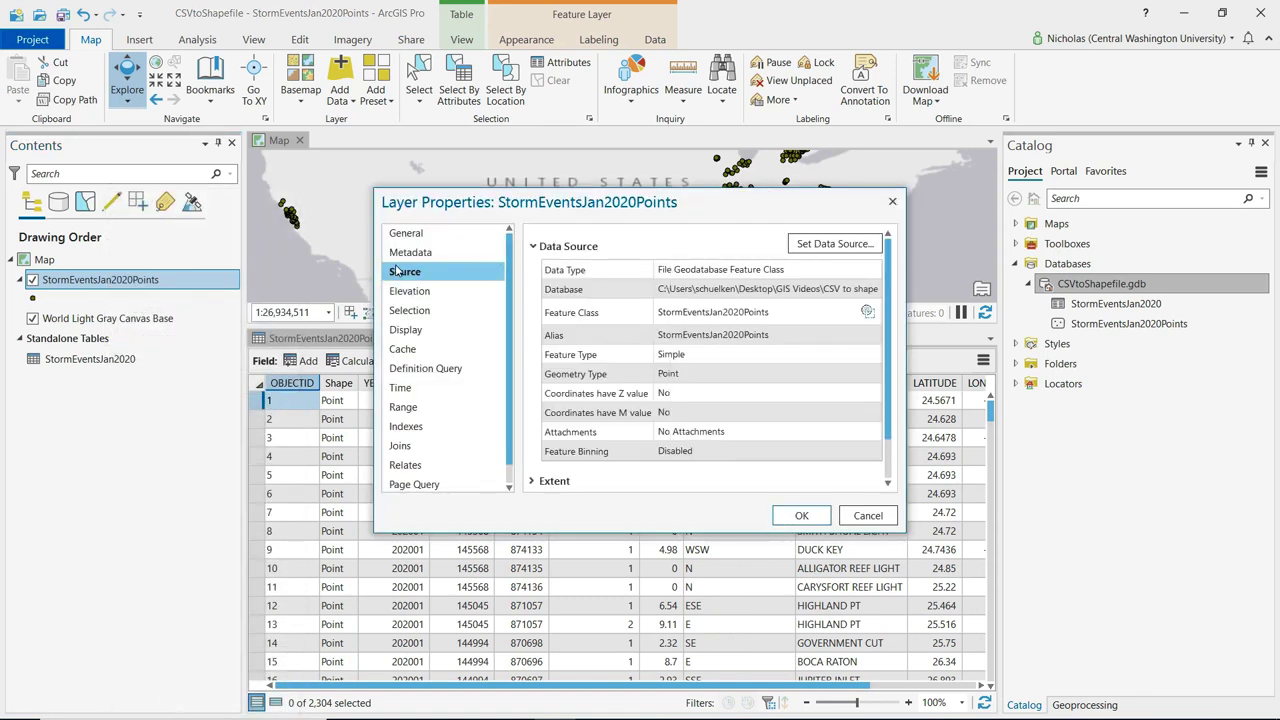
{"action": "scroll", "coordinate": [600, 300], "scroll_direction": "down", "scroll_amount": 1}
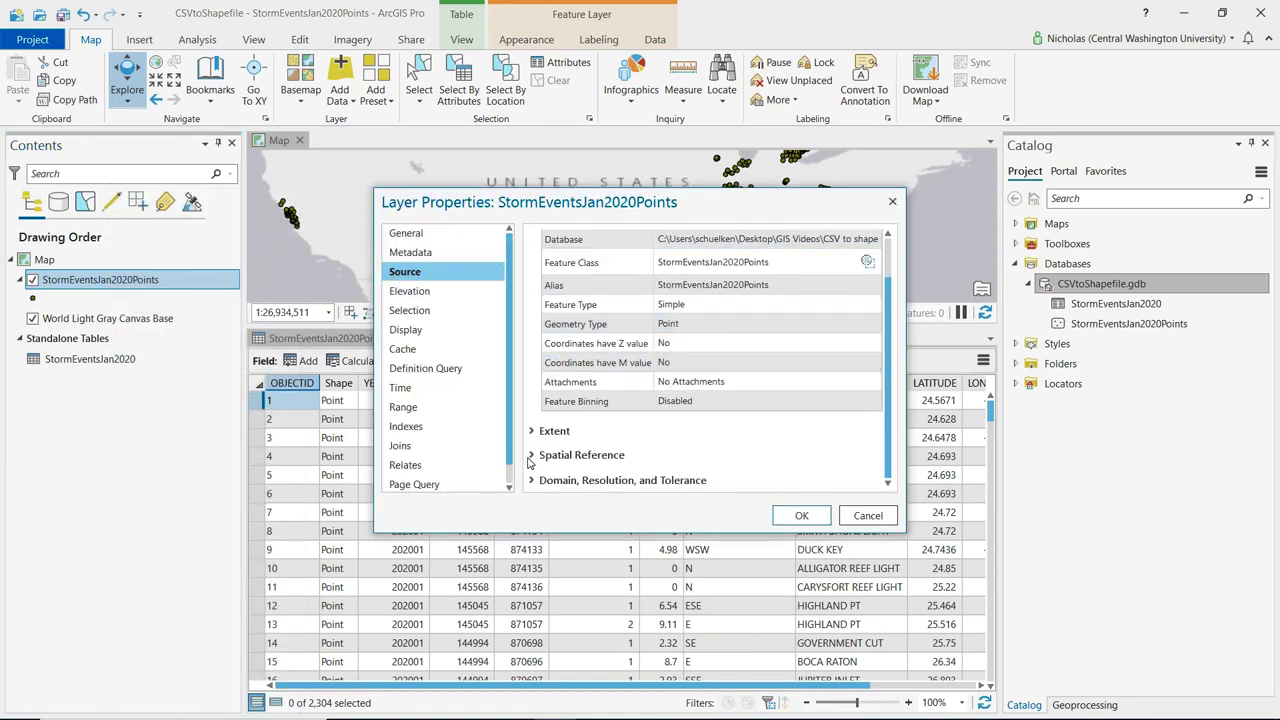
{"action": "left_click", "coordinate": [531, 455]}
{"action": "scroll", "coordinate": [536, 437], "scroll_direction": "down", "scroll_amount": 2}
{"action": "left_click", "coordinate": [600, 398]}
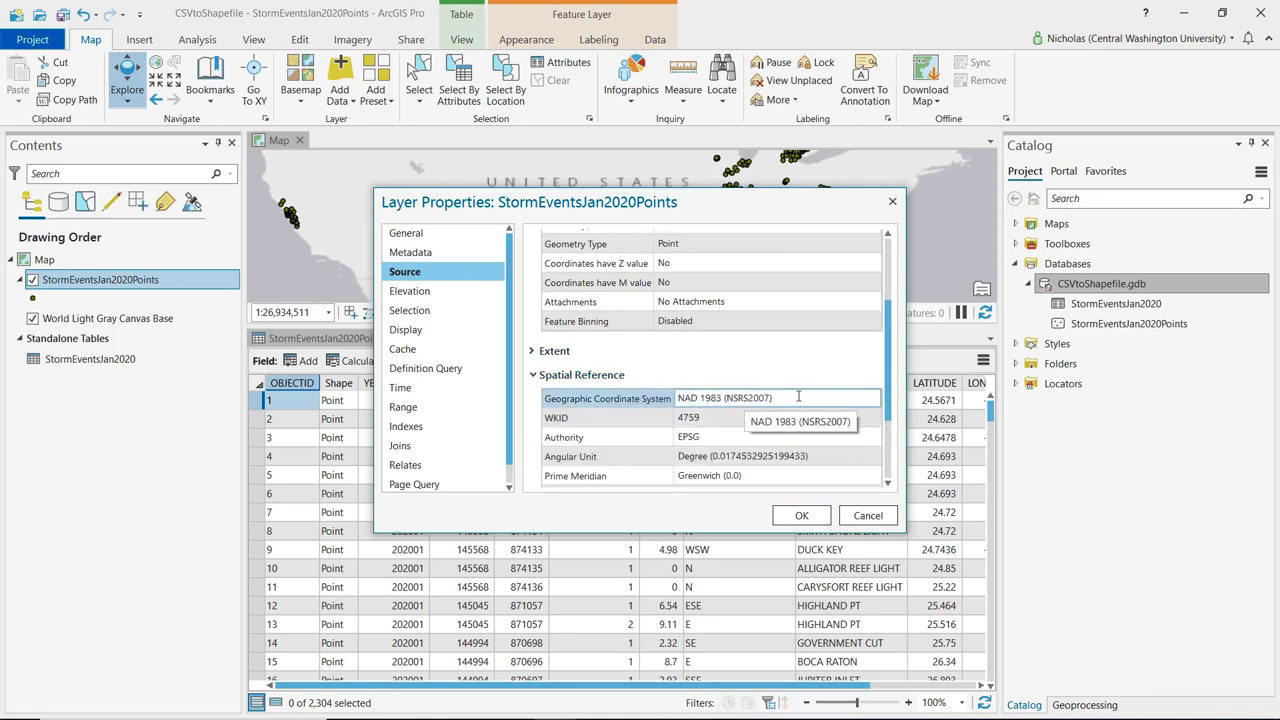